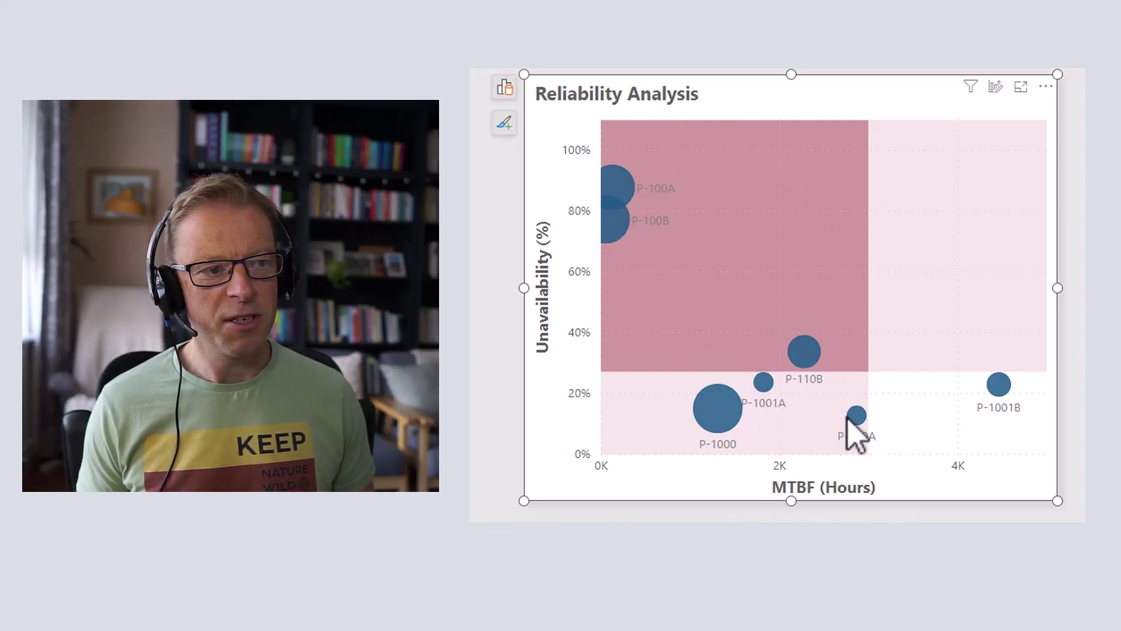
Deselect the finished bubble chart so it can be moved below the equipment table
{"action": "mouse_move", "coordinate": [1007, 392]}
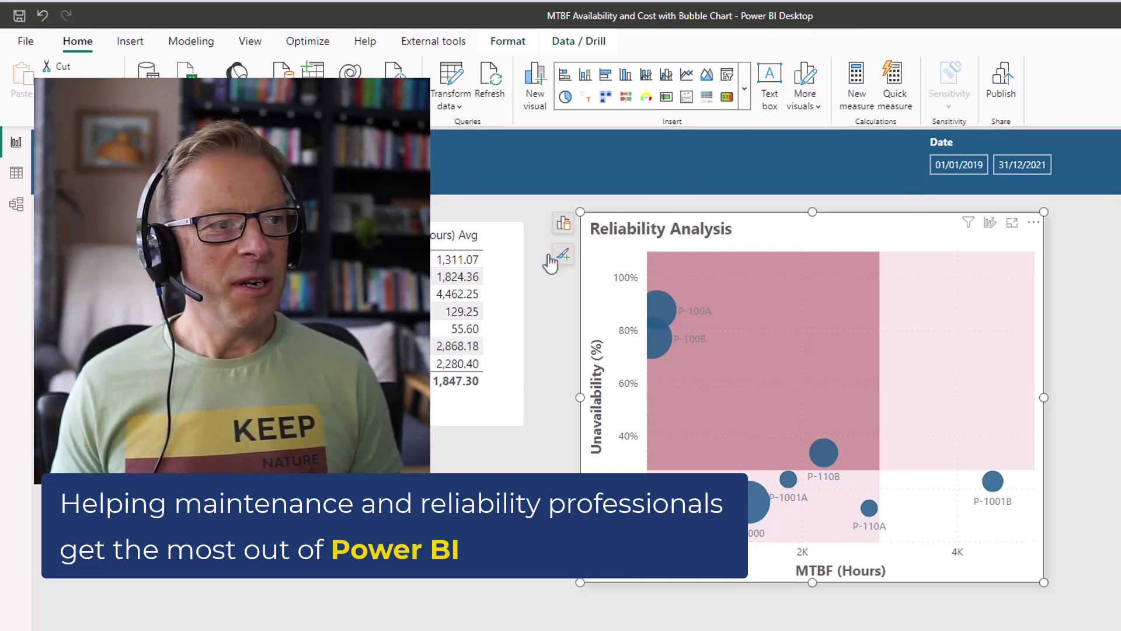
{"action": "left_click", "coordinate": [535, 290]}
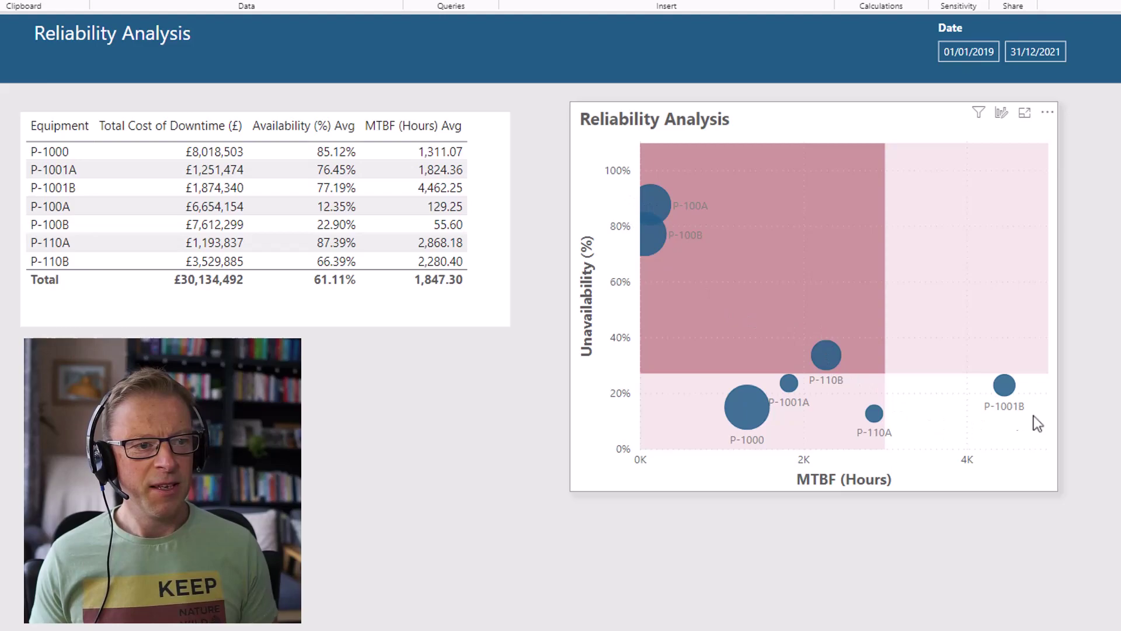
{"action": "mouse_move", "coordinate": [1014, 387]}
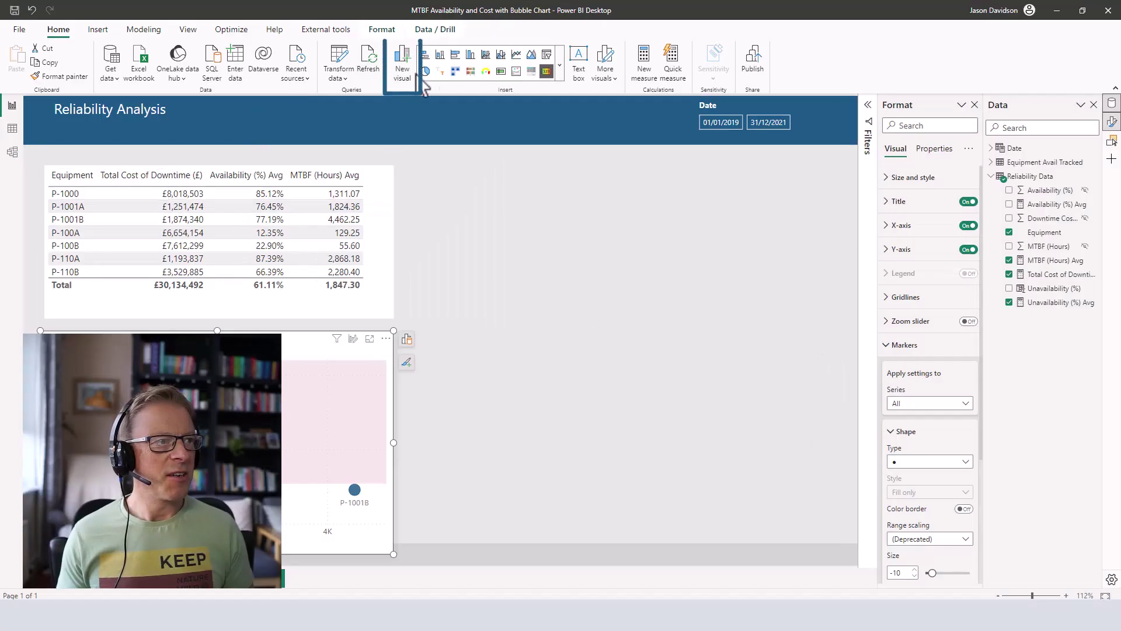
Insert a new visual beside the equipment table, narrow it, and make it a scatter chart
{"action": "left_click", "coordinate": [402, 69]}
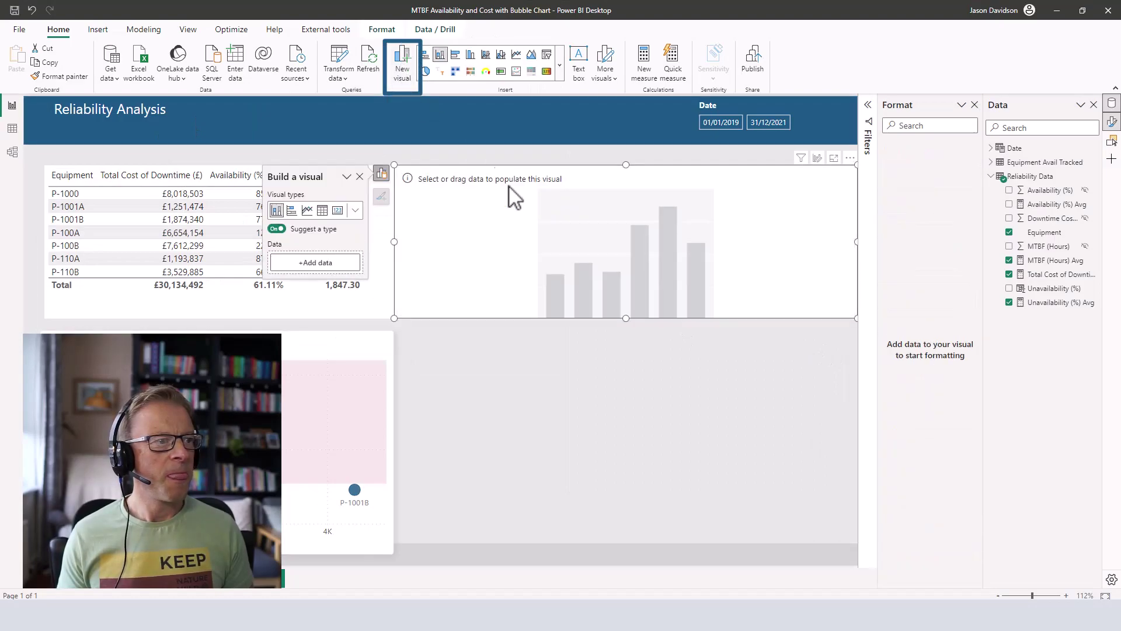
{"action": "left_click_drag", "start_coordinate": [395, 242], "coordinate": [445, 241]}
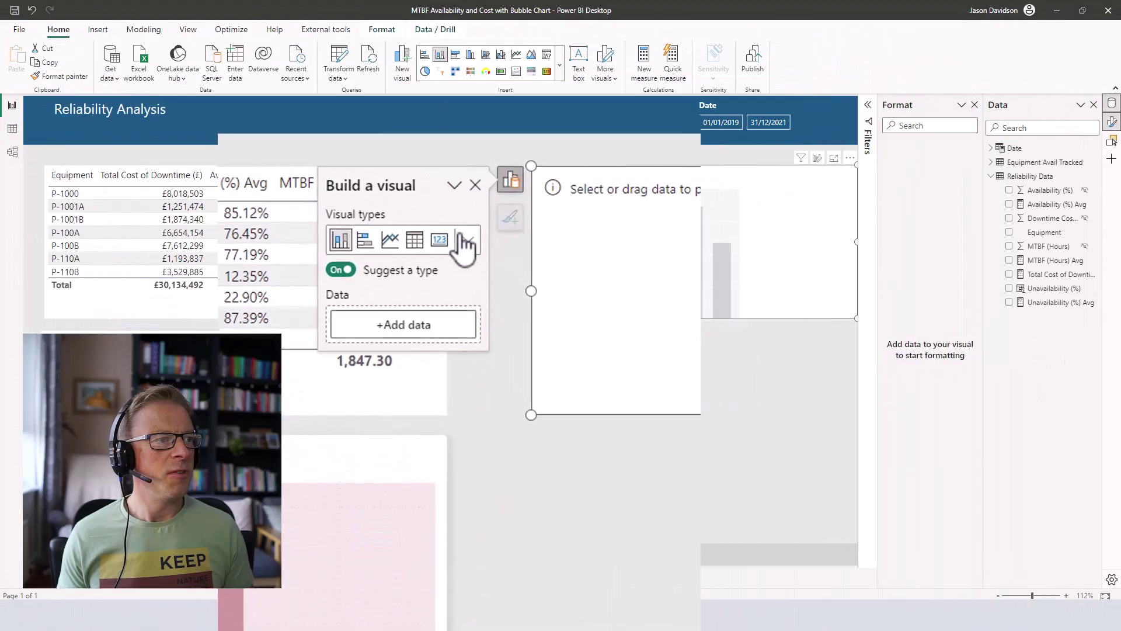
{"action": "left_click", "coordinate": [407, 210]}
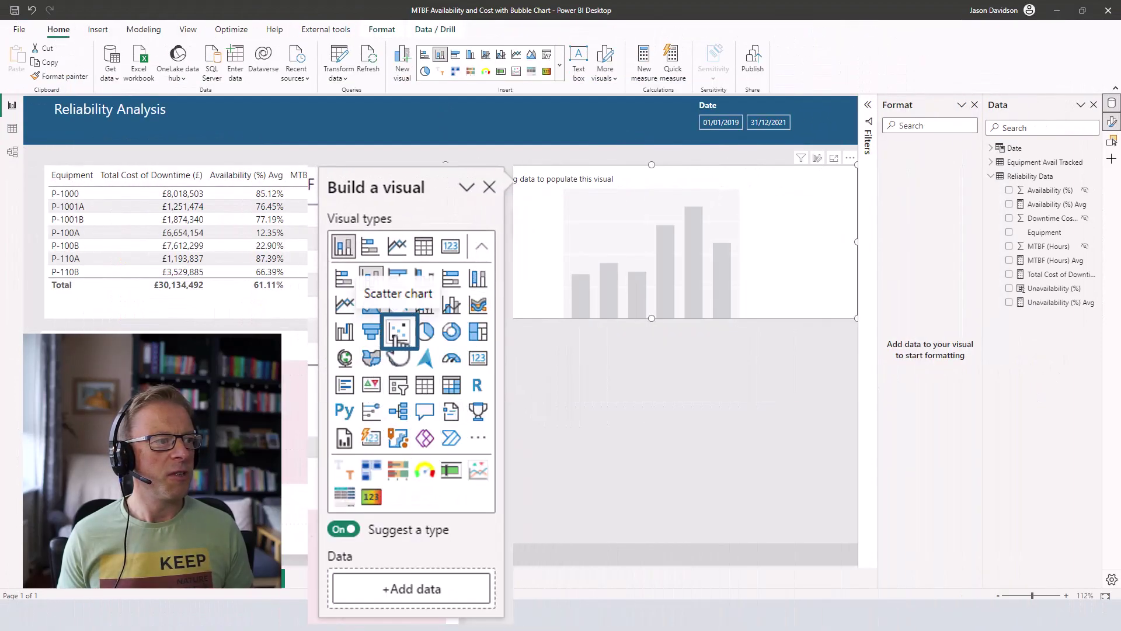
{"action": "left_click", "coordinate": [399, 334]}
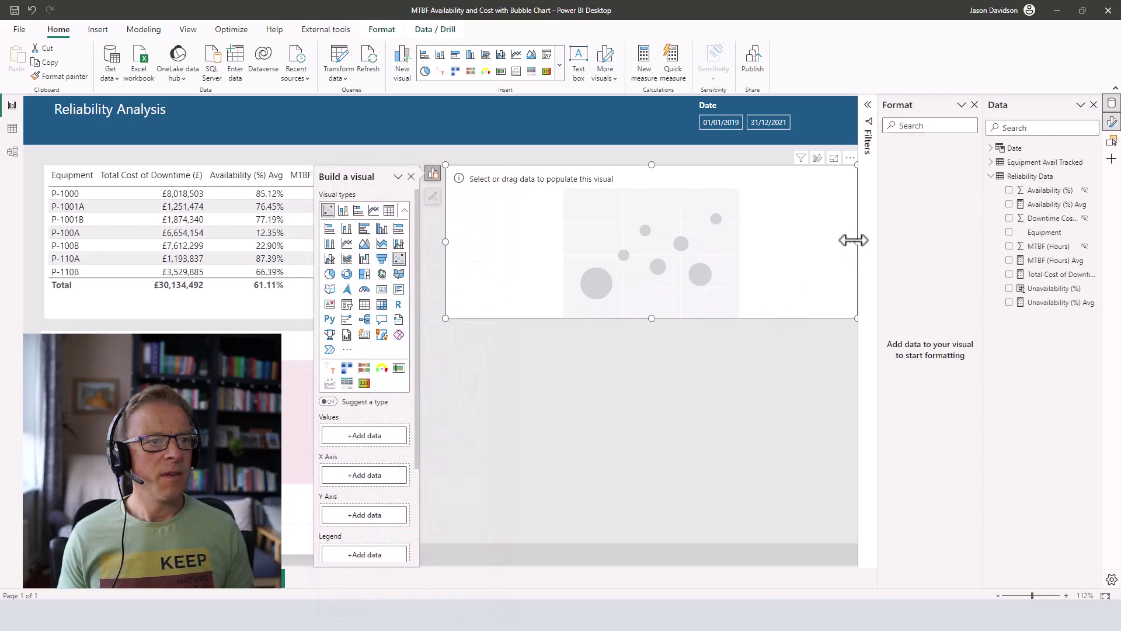
{"action": "left_click_drag", "start_coordinate": [855, 241], "coordinate": [836, 241]}
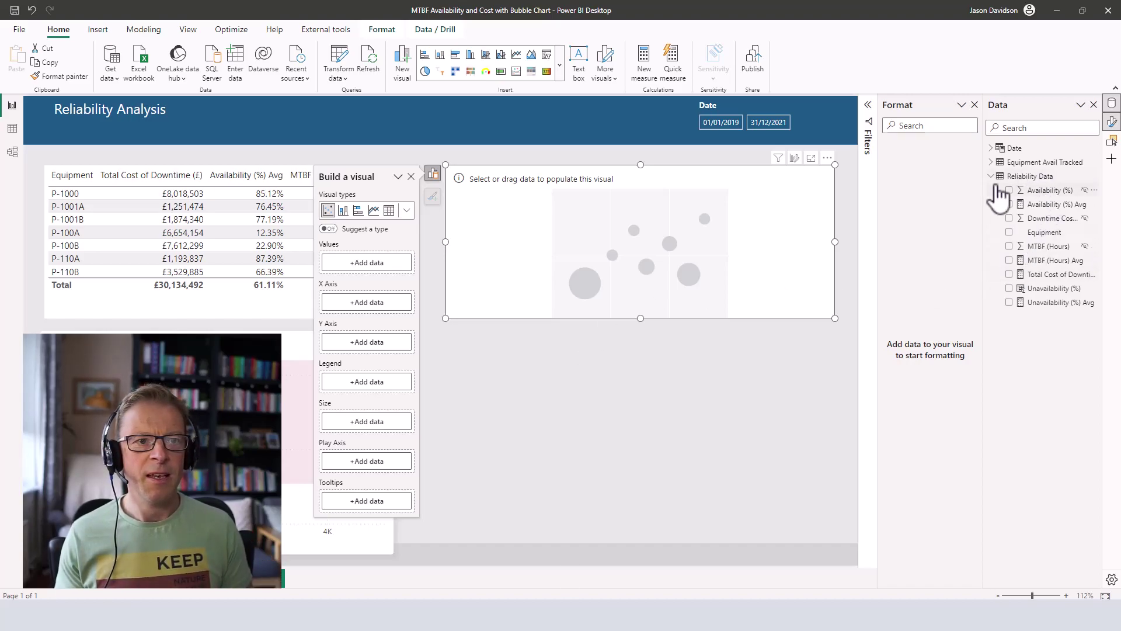
Widen the Data pane to read the Reliability Data fields, then go back to Report view
{"action": "left_click_drag", "start_coordinate": [985, 191], "coordinate": [958, 190]}
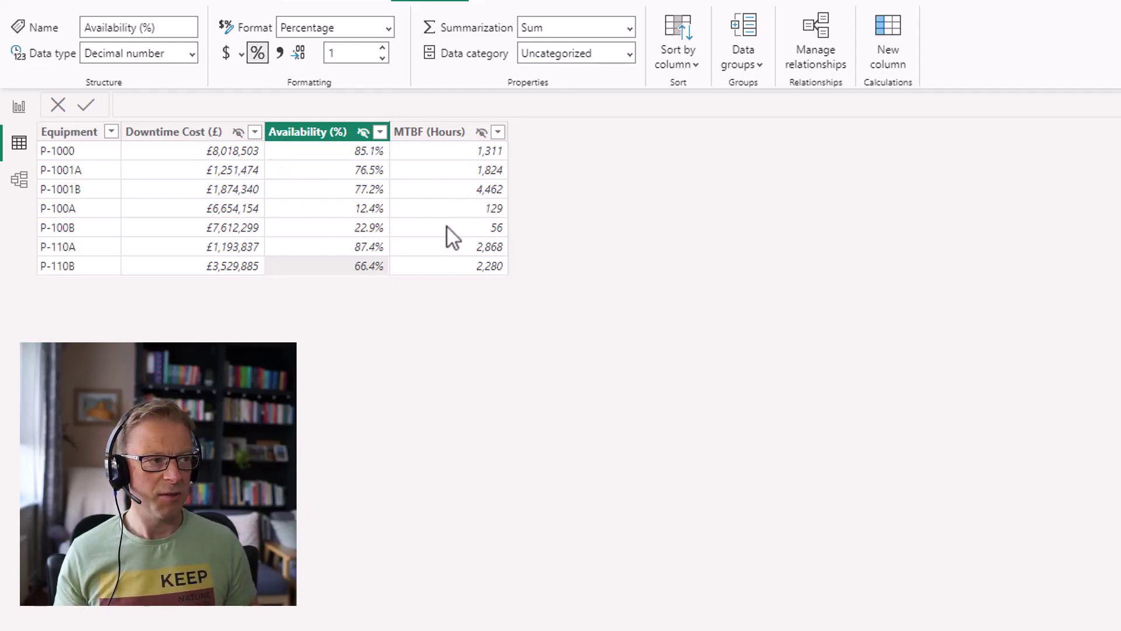
{"action": "left_click", "coordinate": [19, 108]}
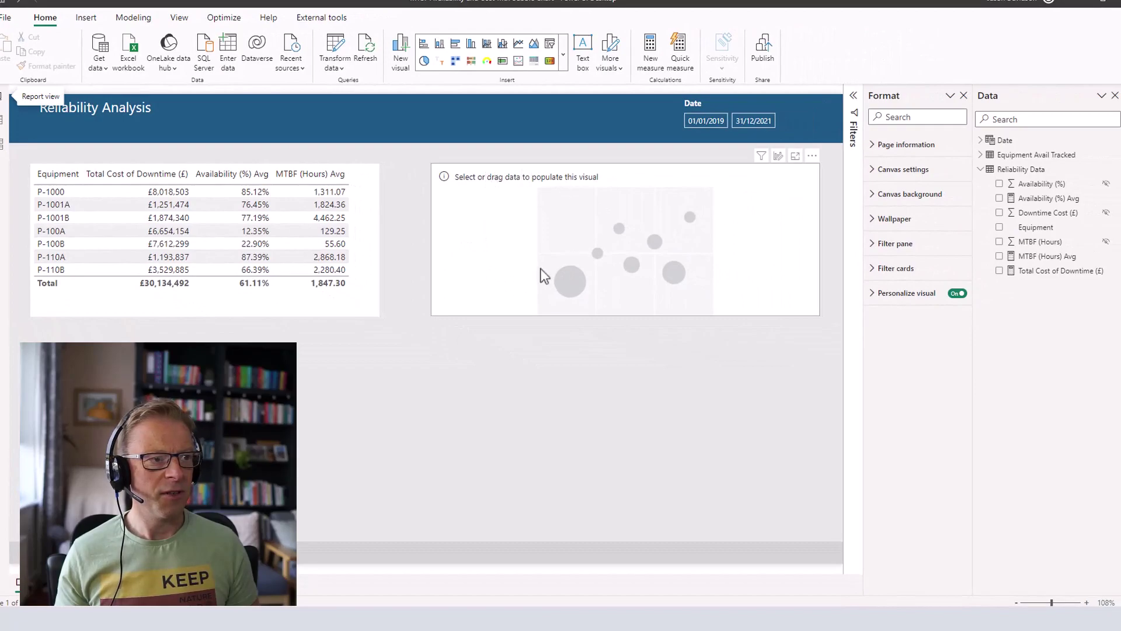
Make the scatter taller and plot MTBF (Hours) Avg vs Availability (%) Avg per Equipment, sized by Total Cost of Downtime (£)
{"action": "left_click", "coordinate": [625, 257]}
{"action": "left_click_drag", "start_coordinate": [628, 317], "coordinate": [644, 427]}
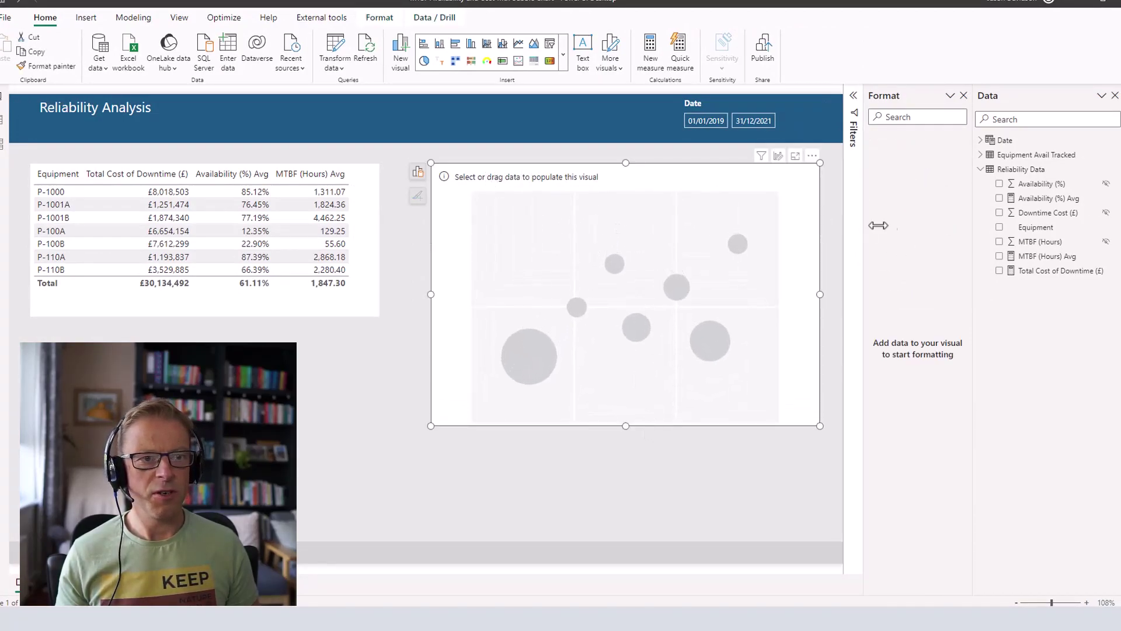
{"action": "left_click", "coordinate": [418, 173]}
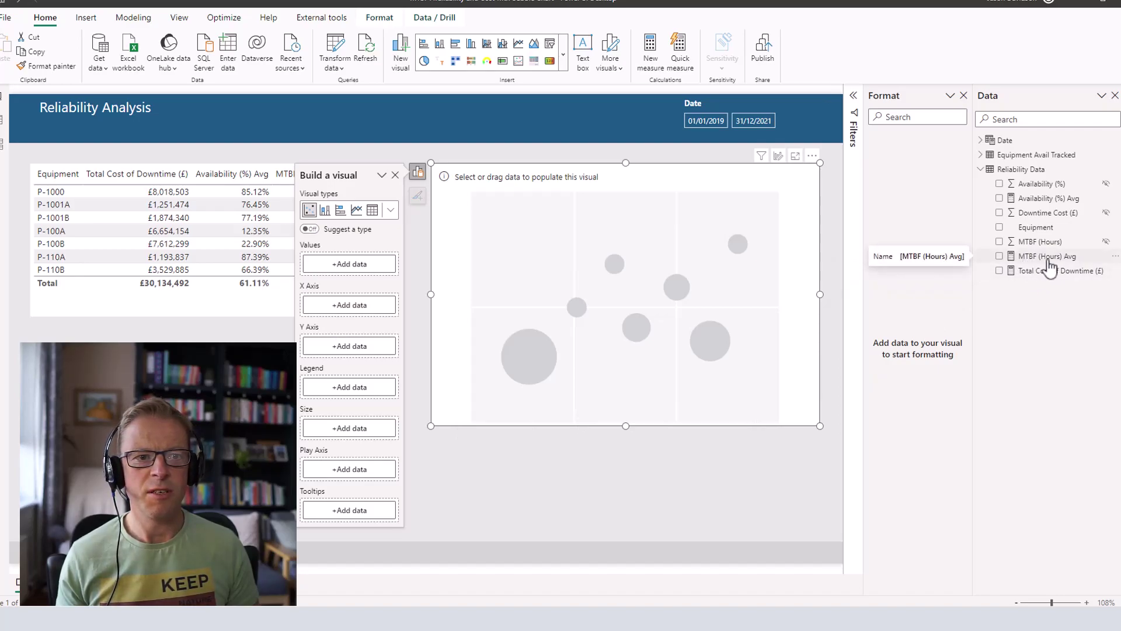
{"action": "left_click_drag", "start_coordinate": [1038, 266], "coordinate": [356, 311]}
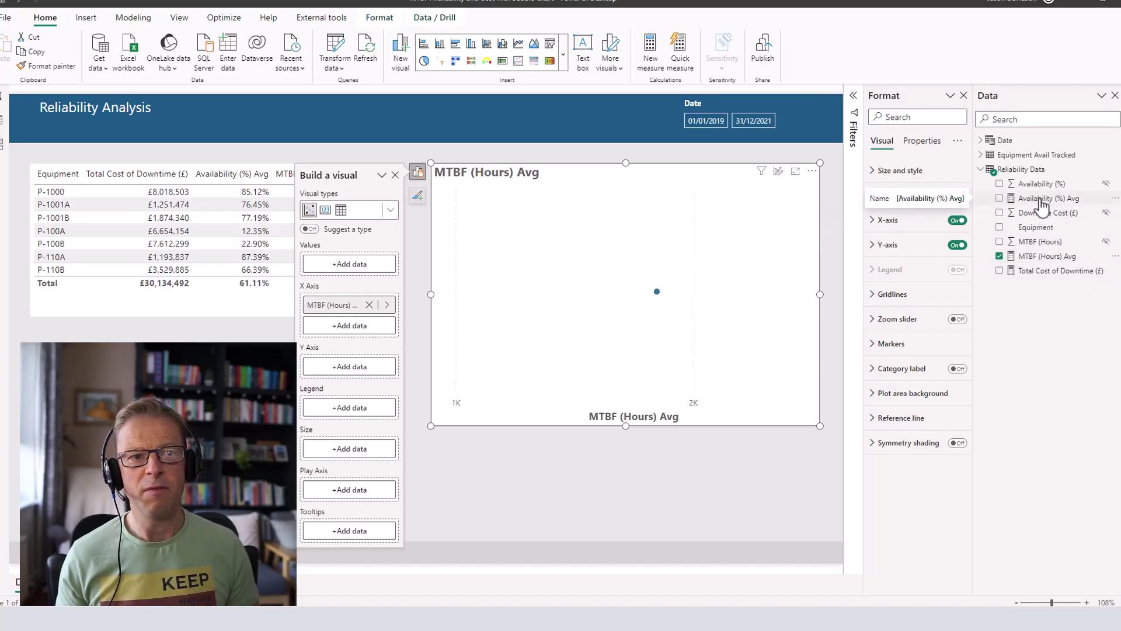
{"action": "left_click_drag", "start_coordinate": [1041, 205], "coordinate": [345, 369]}
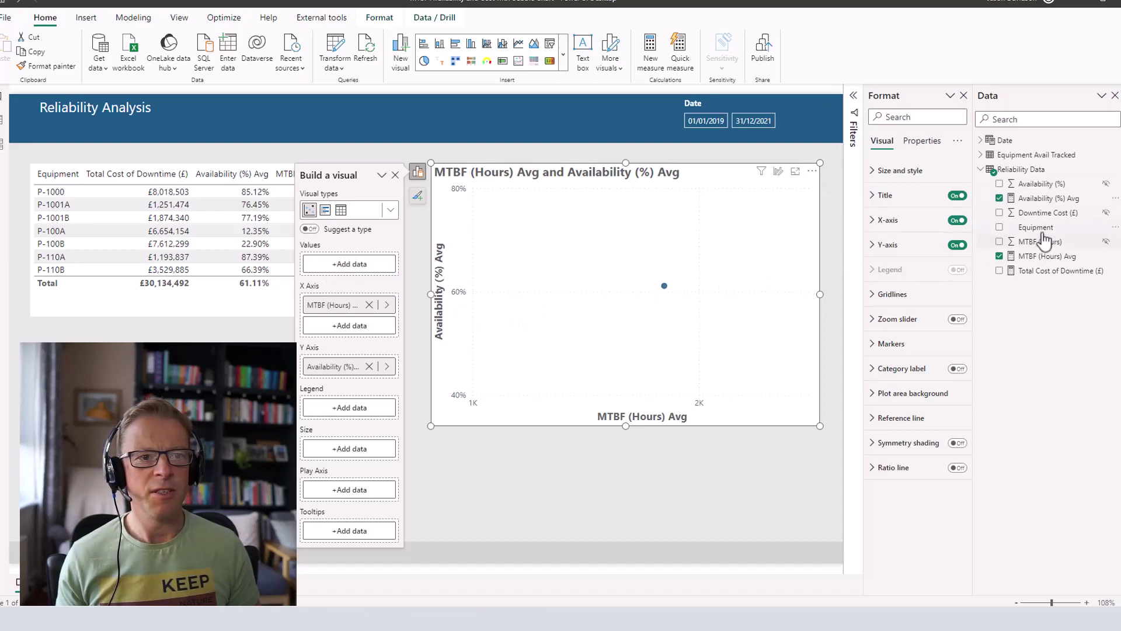
{"action": "left_click_drag", "start_coordinate": [1038, 228], "coordinate": [346, 268]}
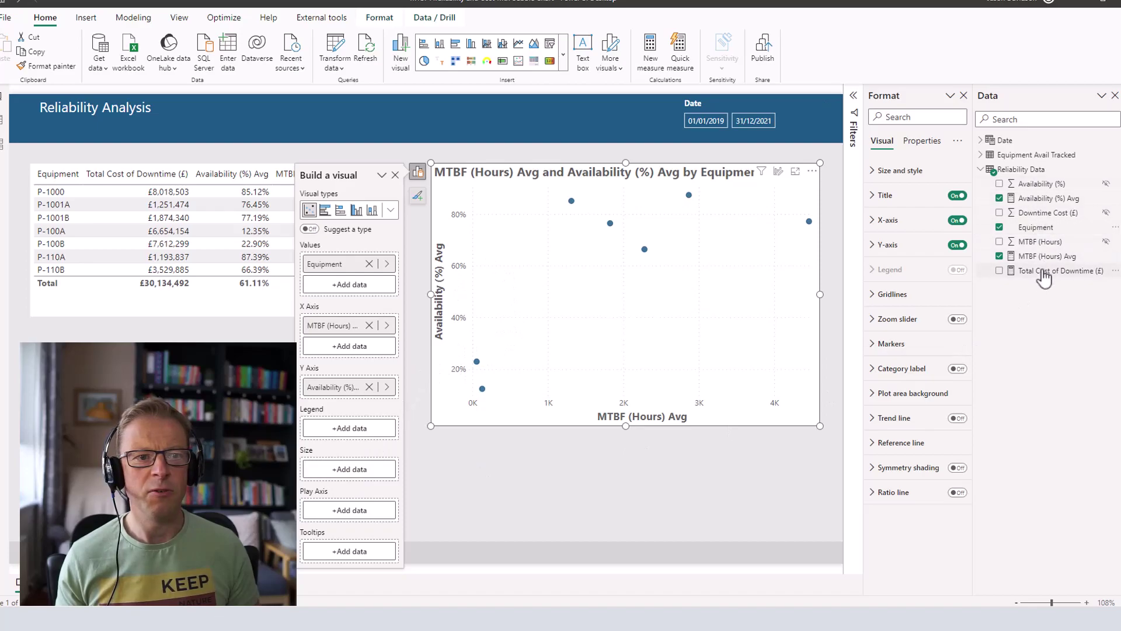
{"action": "left_click_drag", "start_coordinate": [1045, 276], "coordinate": [352, 470]}
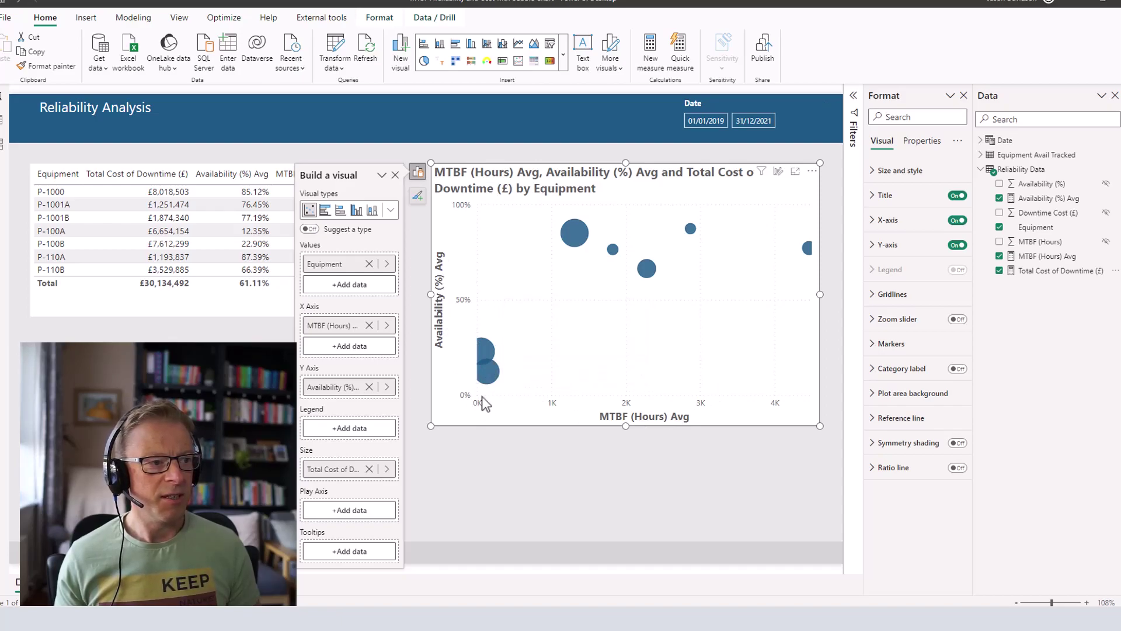
Cross-filter the table to P-100A from its bubble, close the field wells, then clear the filter
{"action": "mouse_move", "coordinate": [490, 381]}
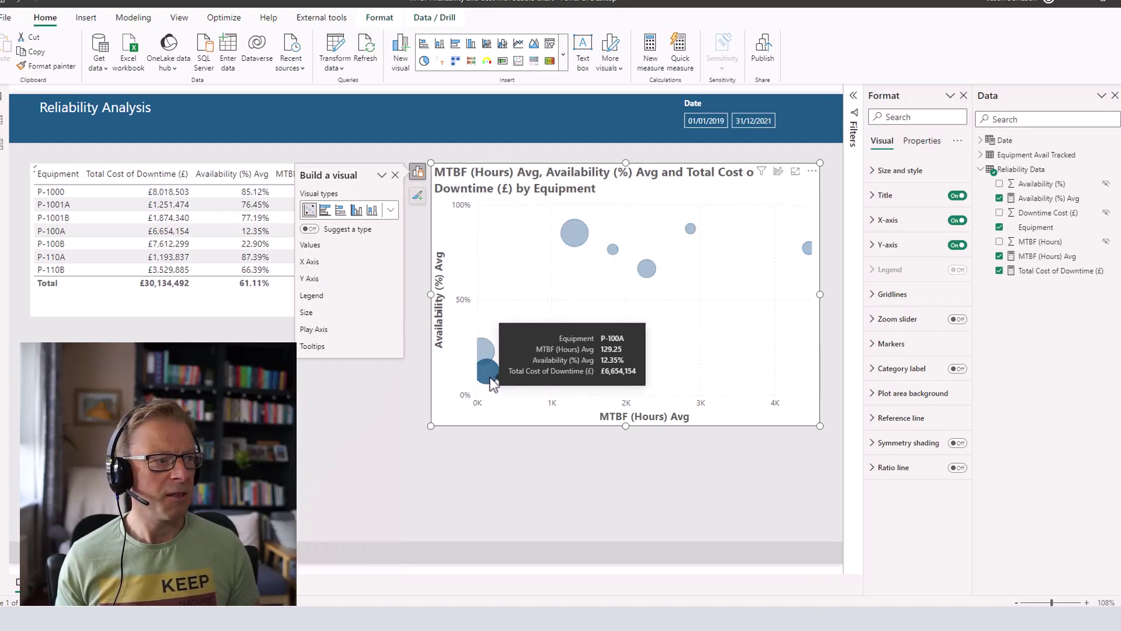
{"action": "left_click", "coordinate": [489, 374]}
{"action": "left_click", "coordinate": [417, 172]}
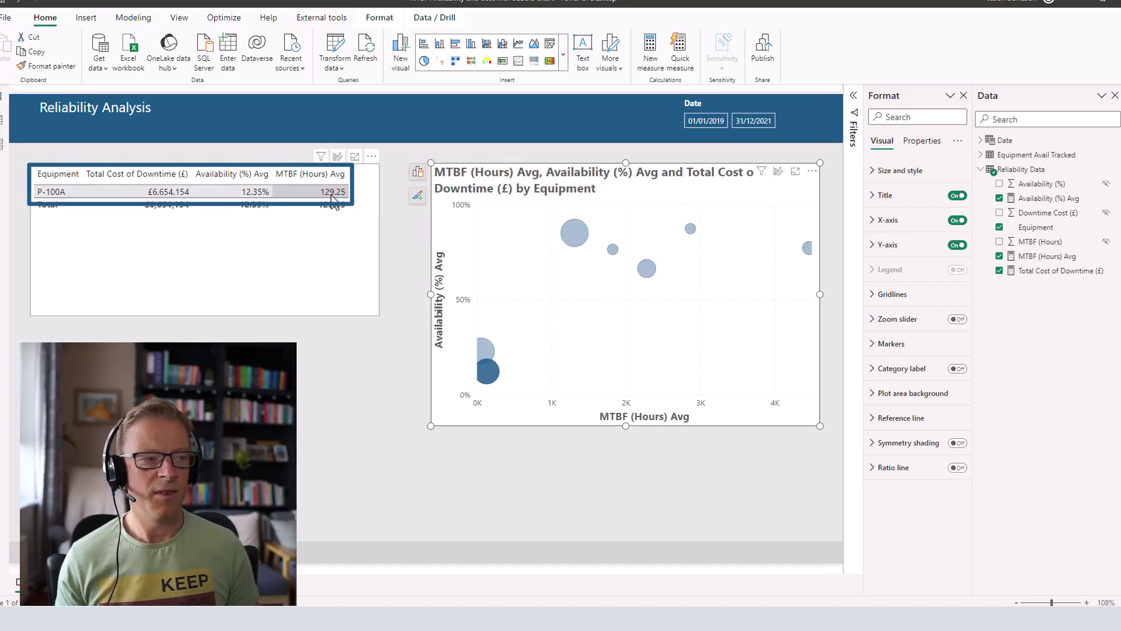
{"action": "left_click", "coordinate": [490, 379]}
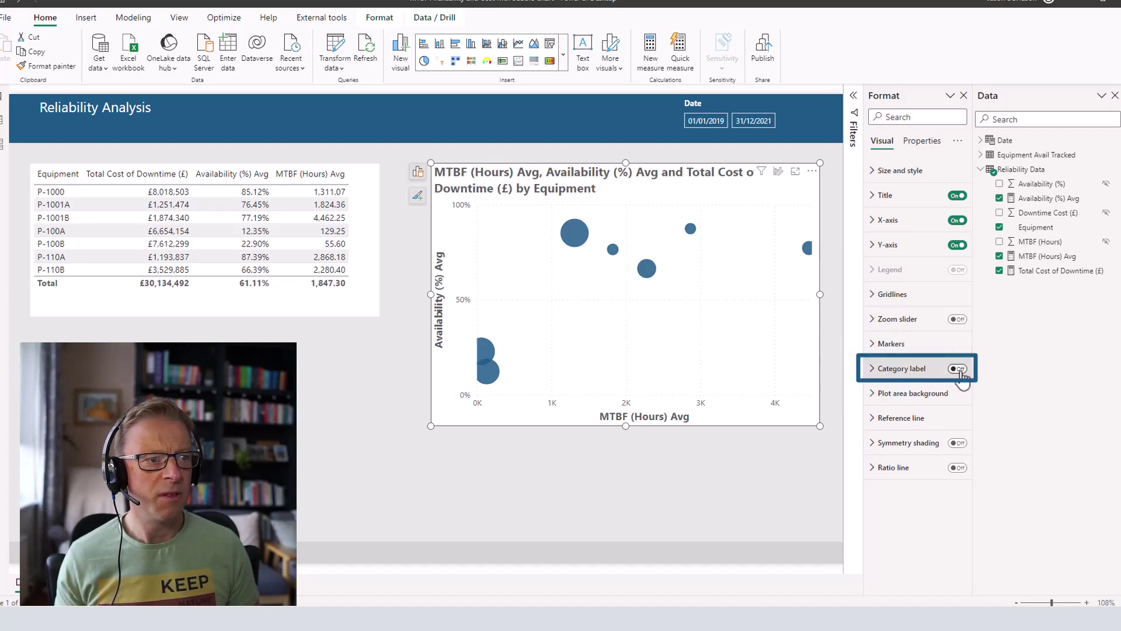
Turn on category labels so equipment names appear beside the bubbles
{"action": "left_click", "coordinate": [959, 369]}
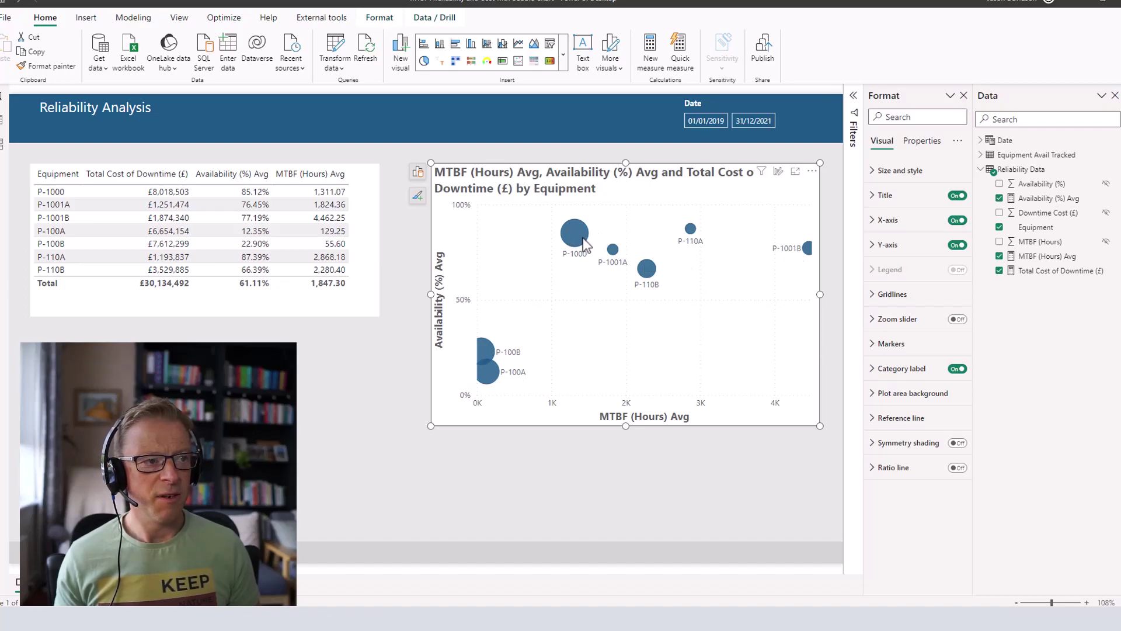
{"action": "mouse_move", "coordinate": [652, 271]}
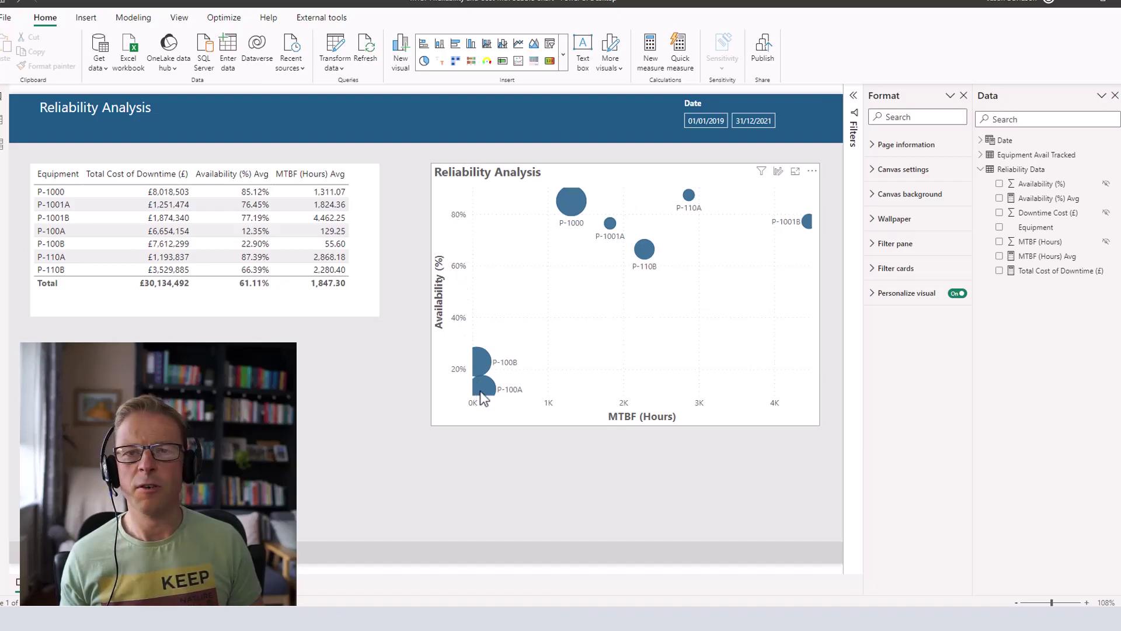
Set the bubble chart's Y-axis range to minimum 0 and maximum 1
{"action": "left_click", "coordinate": [603, 180]}
{"action": "left_click", "coordinate": [877, 244]}
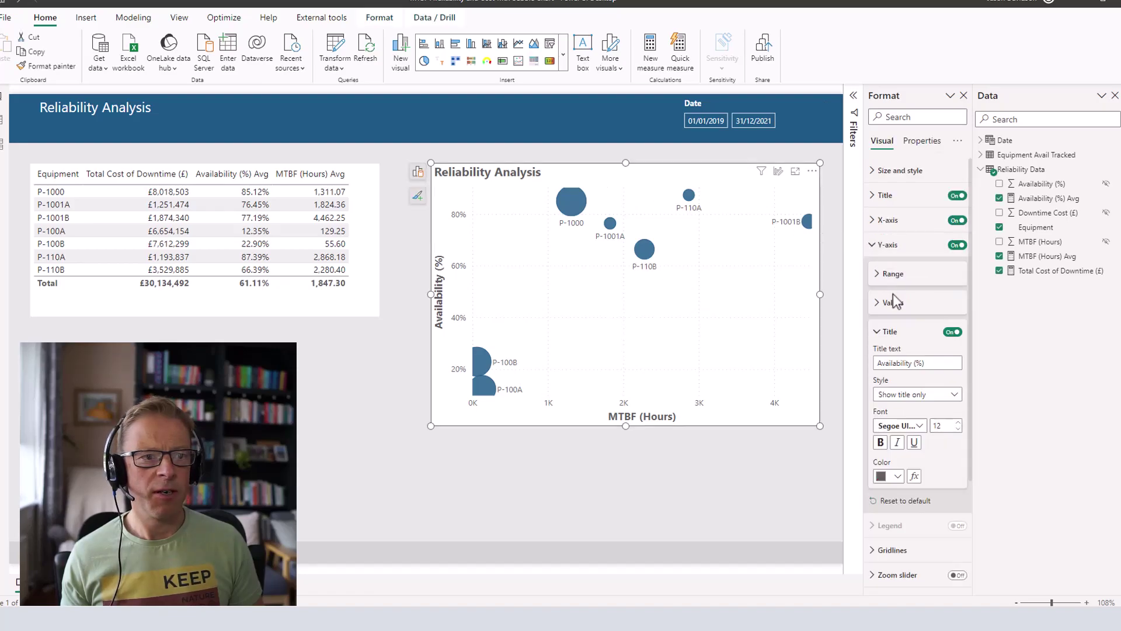
{"action": "left_click", "coordinate": [879, 275]}
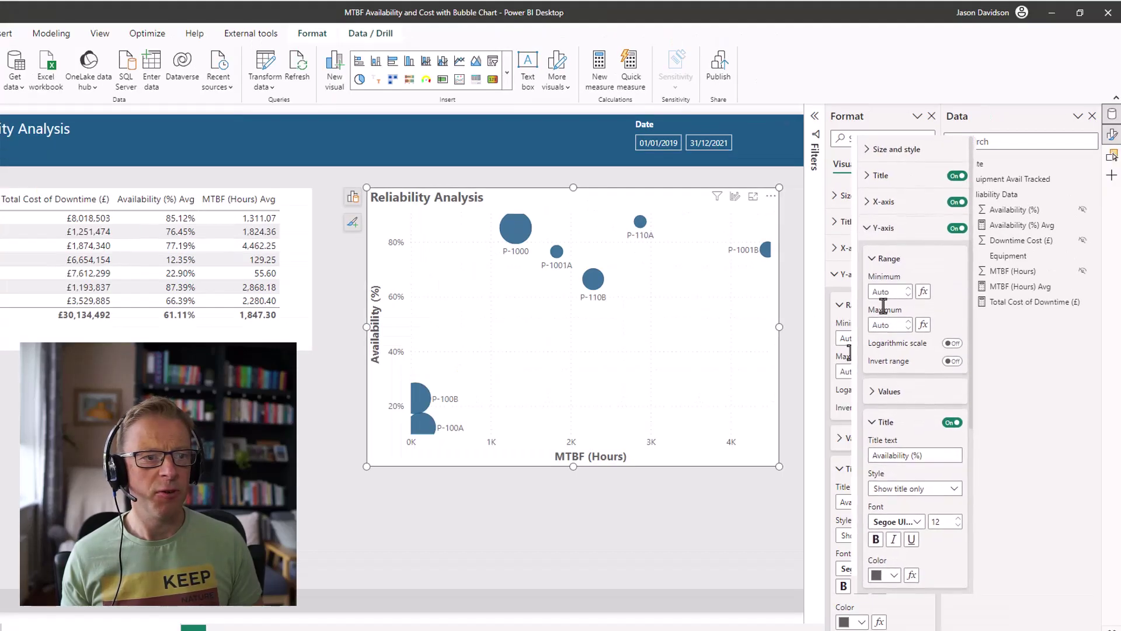
{"action": "left_click", "coordinate": [856, 230]}
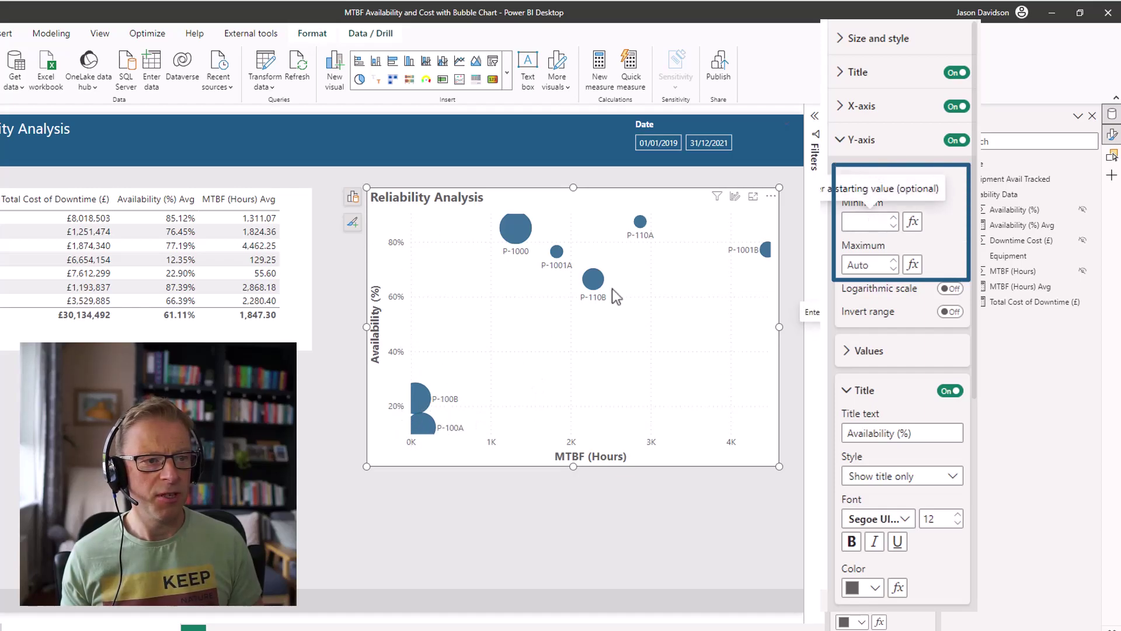
{"action": "type", "text": "0"}
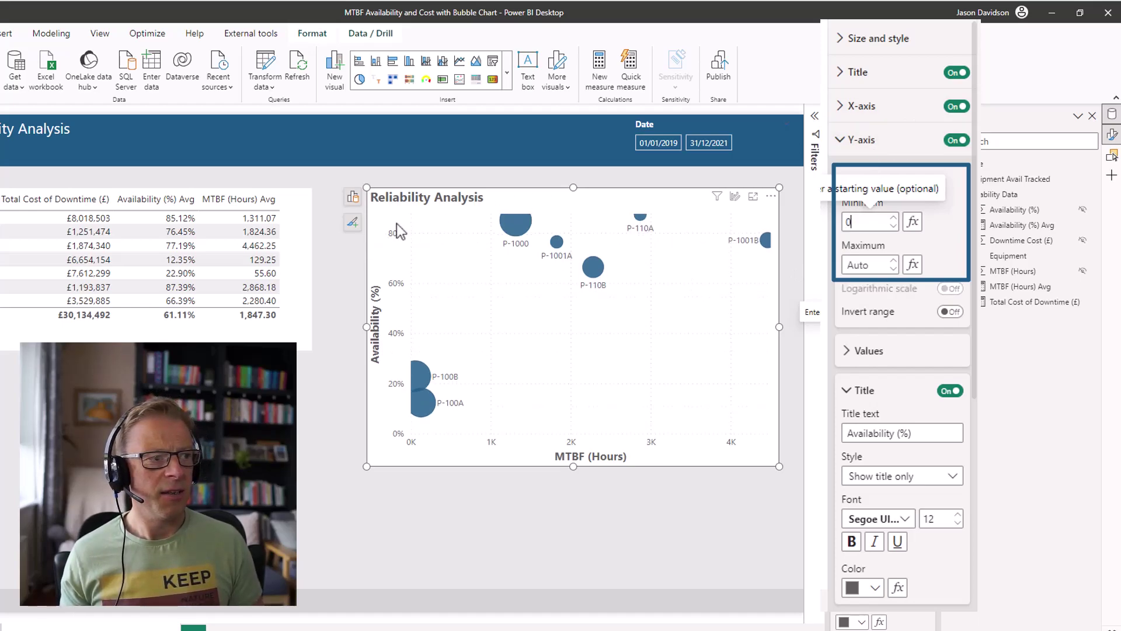
{"action": "left_click", "coordinate": [859, 264]}
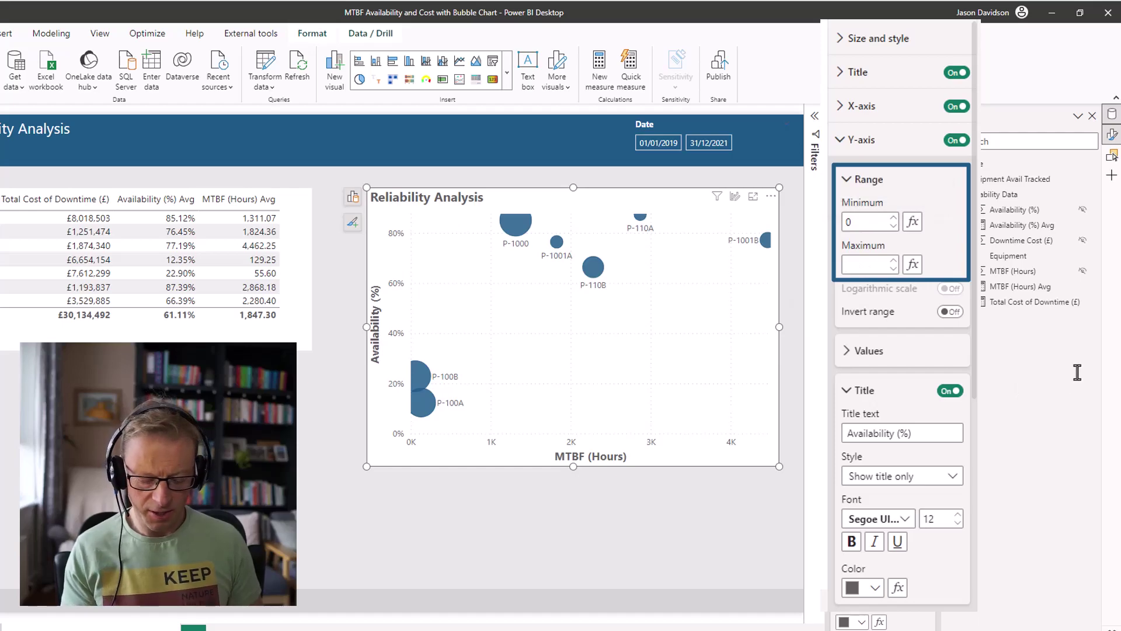
{"action": "type", "text": "1"}
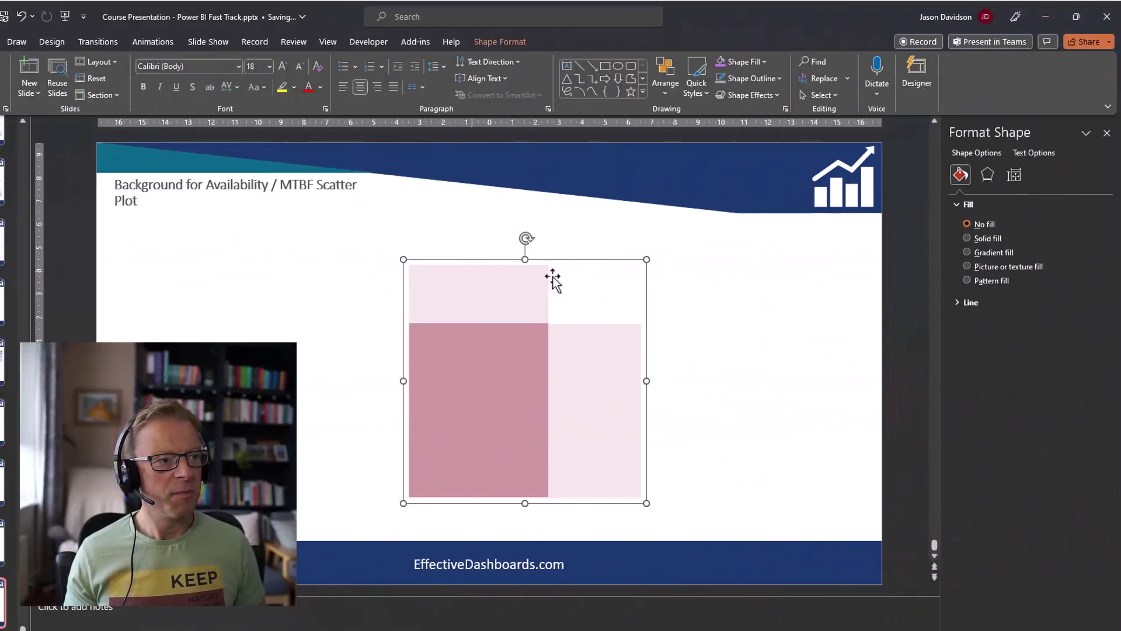
{"action": "left_click", "coordinate": [512, 311]}
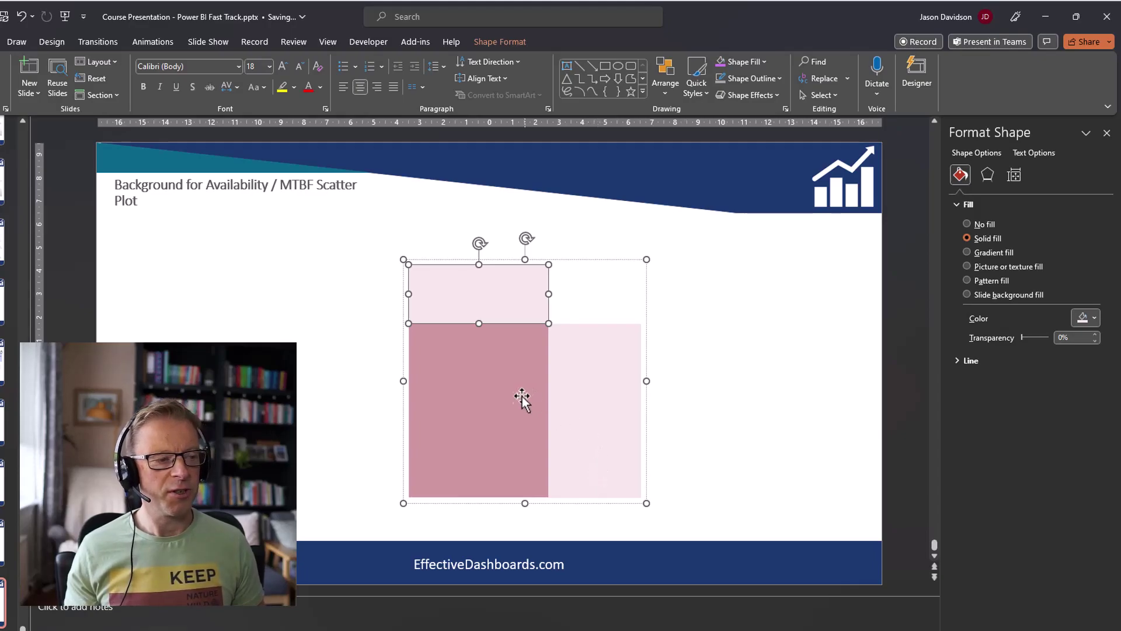
{"action": "left_click", "coordinate": [501, 435]}
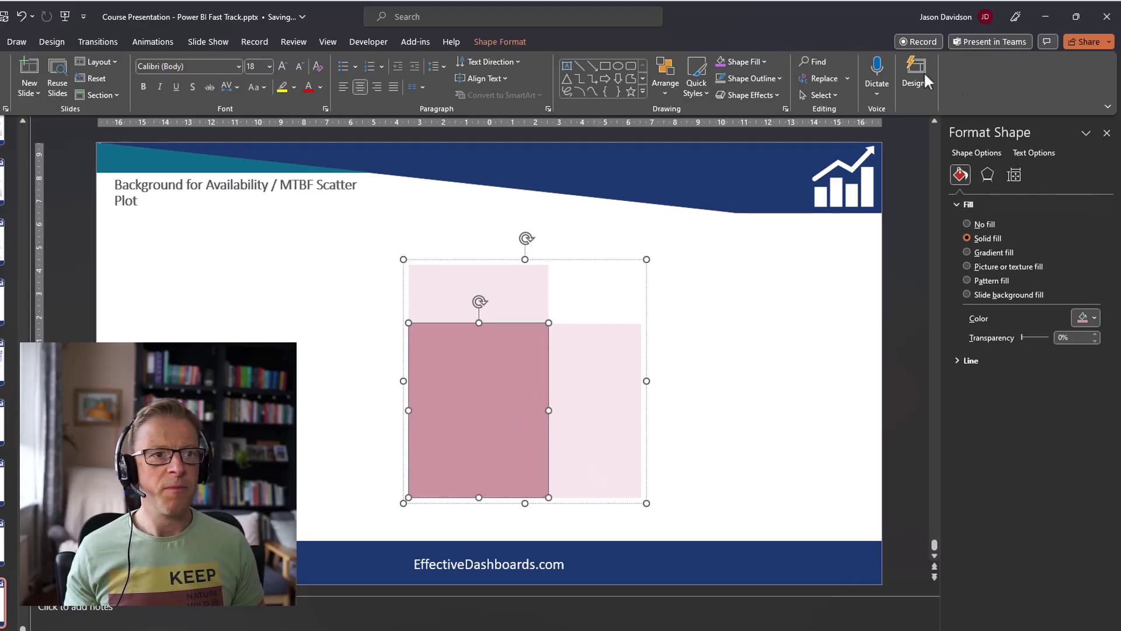
Show the dark rectangle's Size & Properties and enter 5 in its Width field
{"action": "right_click", "coordinate": [477, 385]}
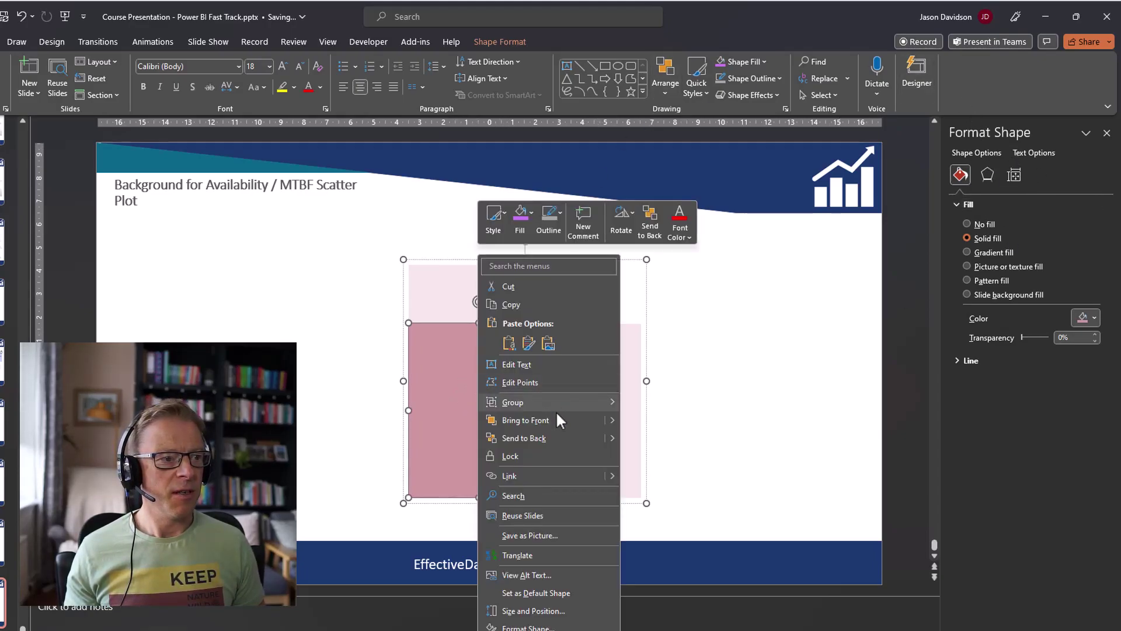
{"action": "key", "text": "Escape"}
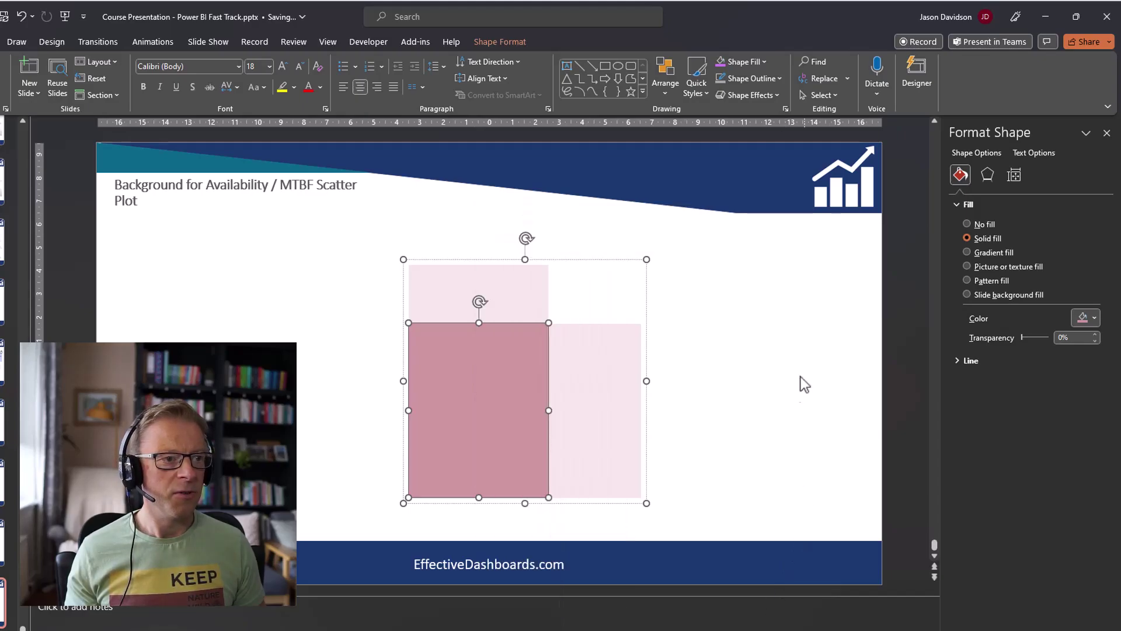
{"action": "left_click", "coordinate": [1015, 175]}
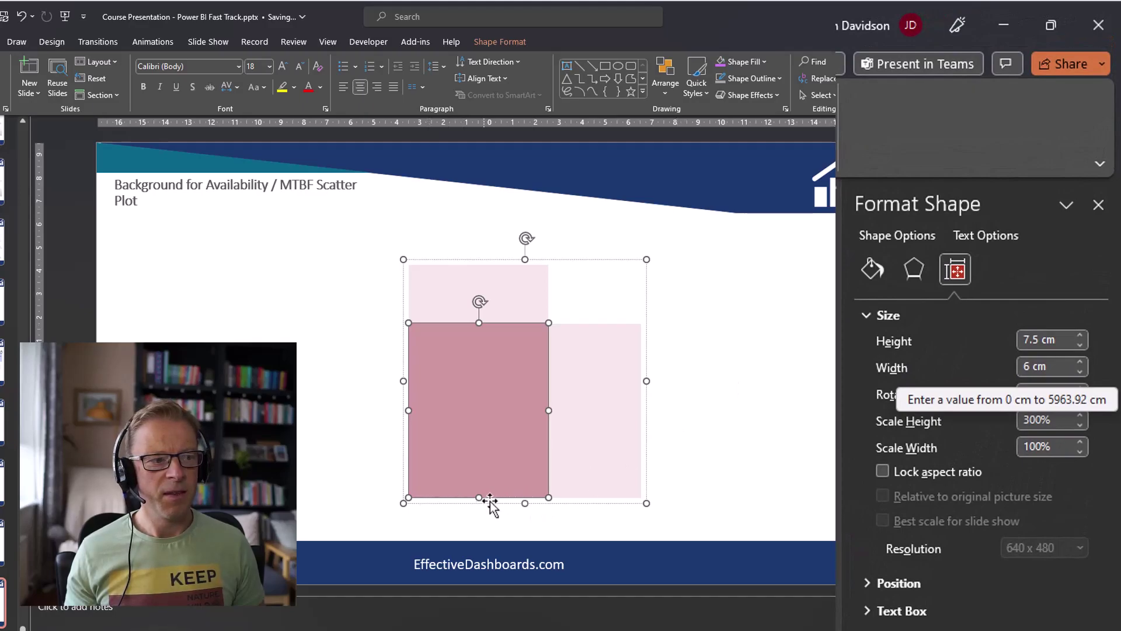
{"action": "double_click", "coordinate": [1024, 367]}
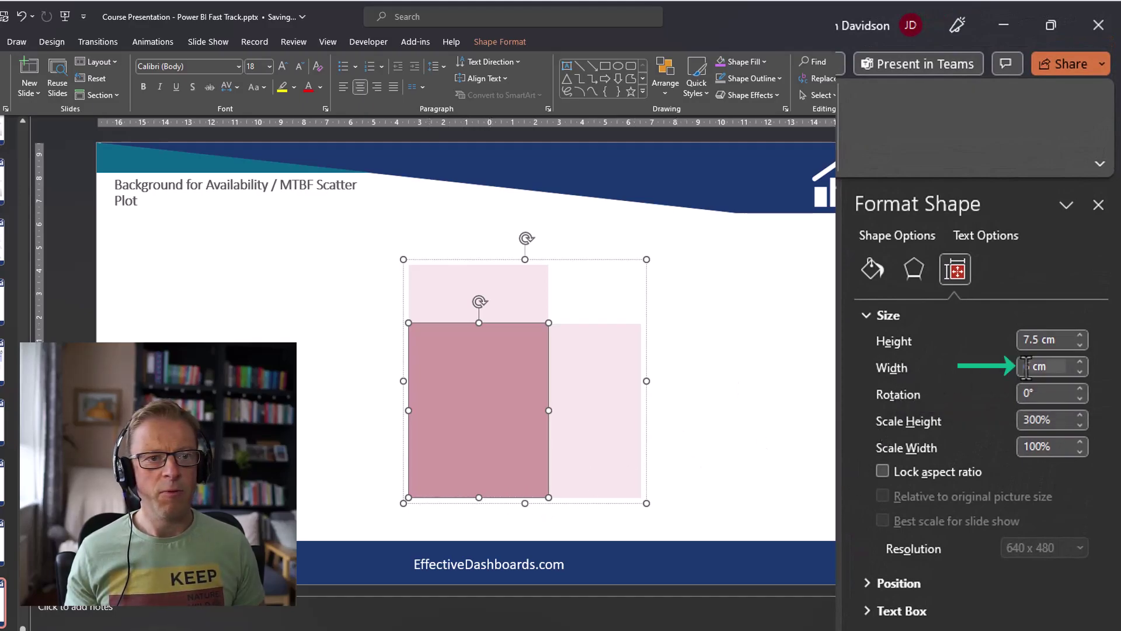
{"action": "type", "text": "5"}
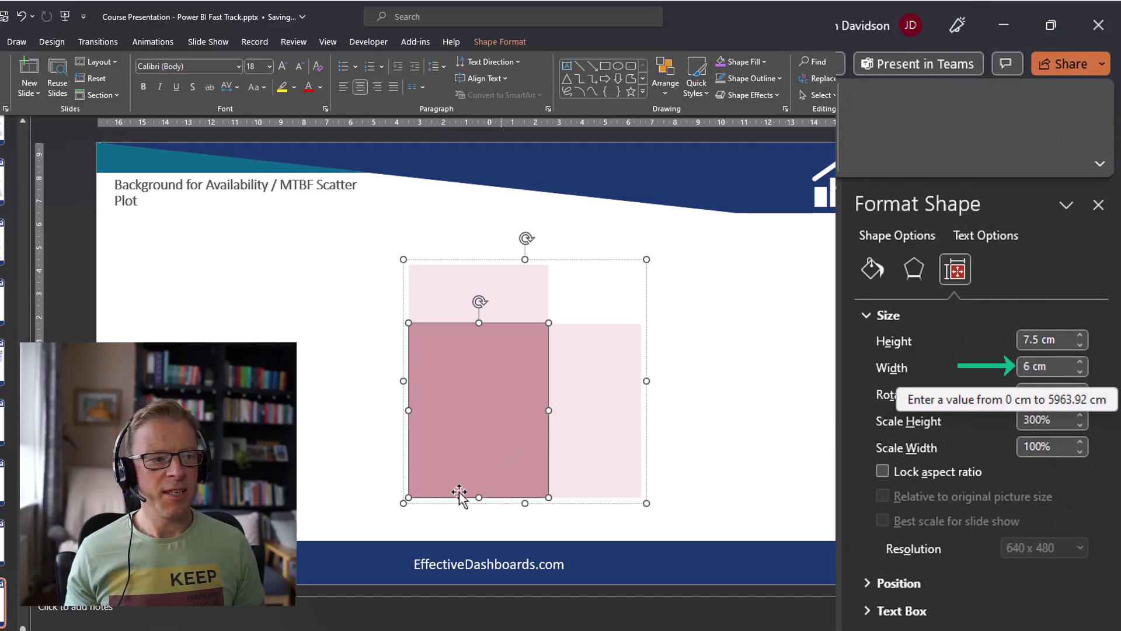
Select the narrow right-hand rectangle and compare it against the Power BI report
{"action": "left_click", "coordinate": [610, 403]}
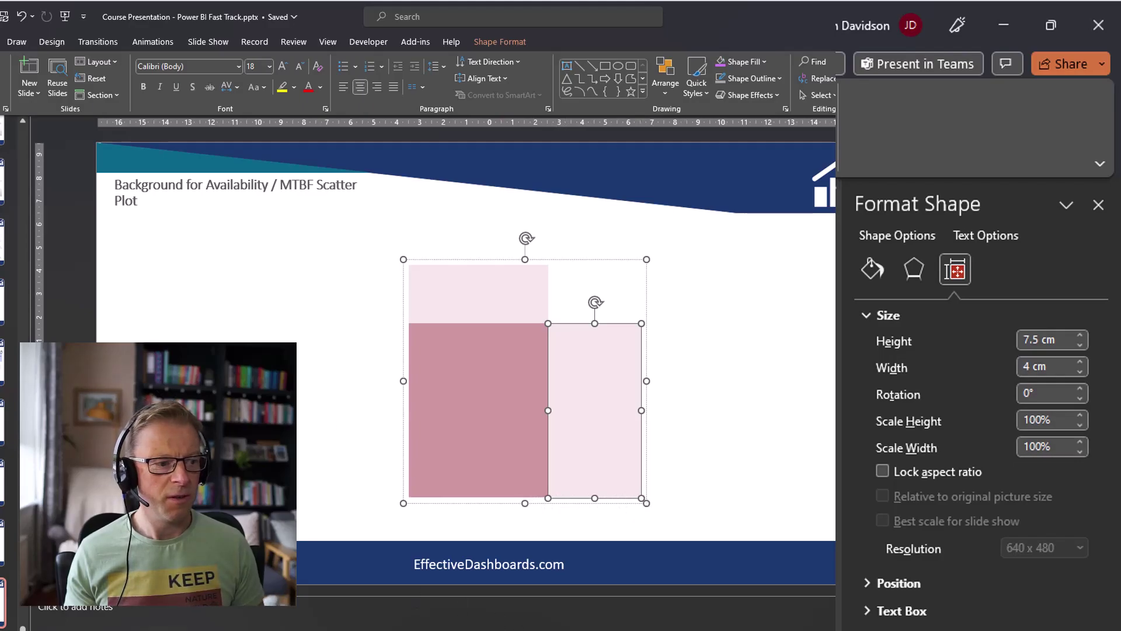
{"action": "key", "text": "alt+Tab"}
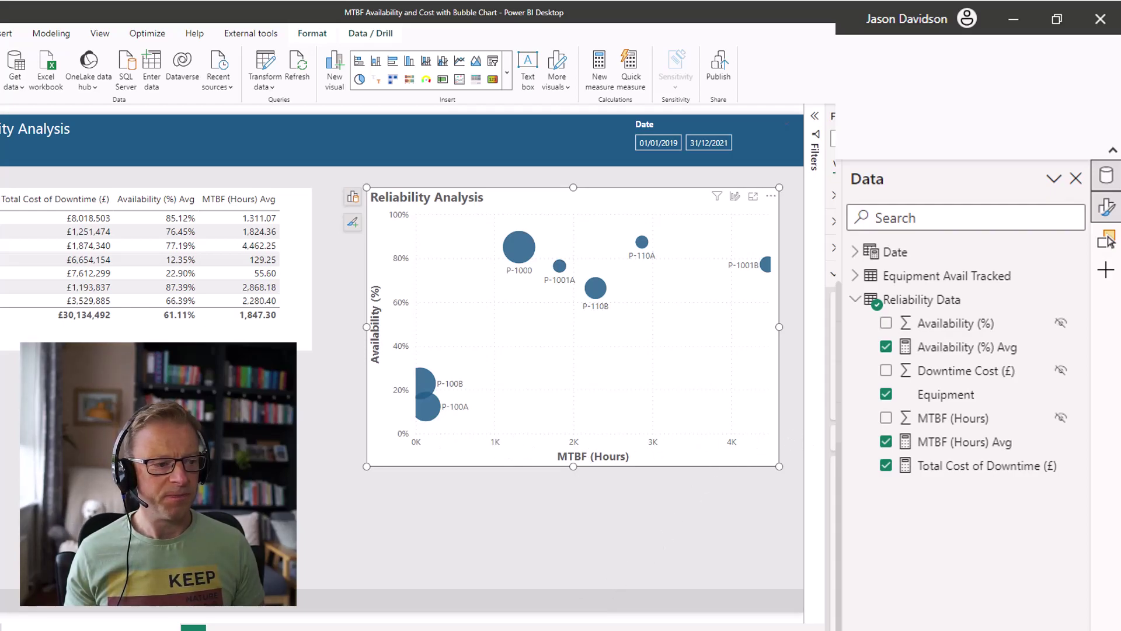
{"action": "key", "text": "alt+Tab"}
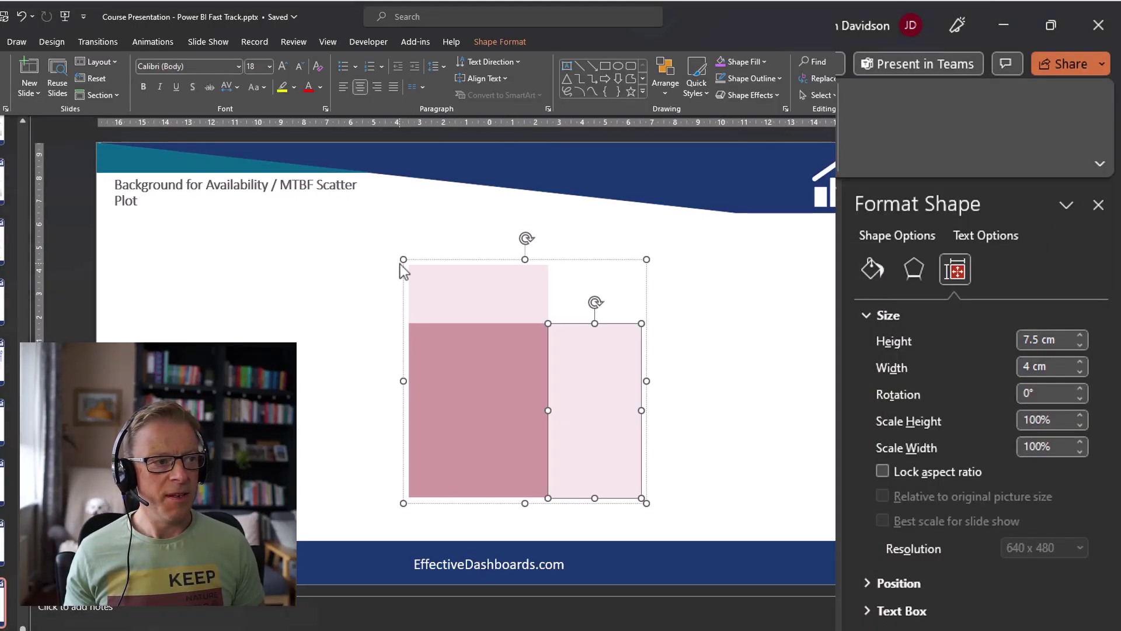
{"action": "left_click", "coordinate": [431, 281]}
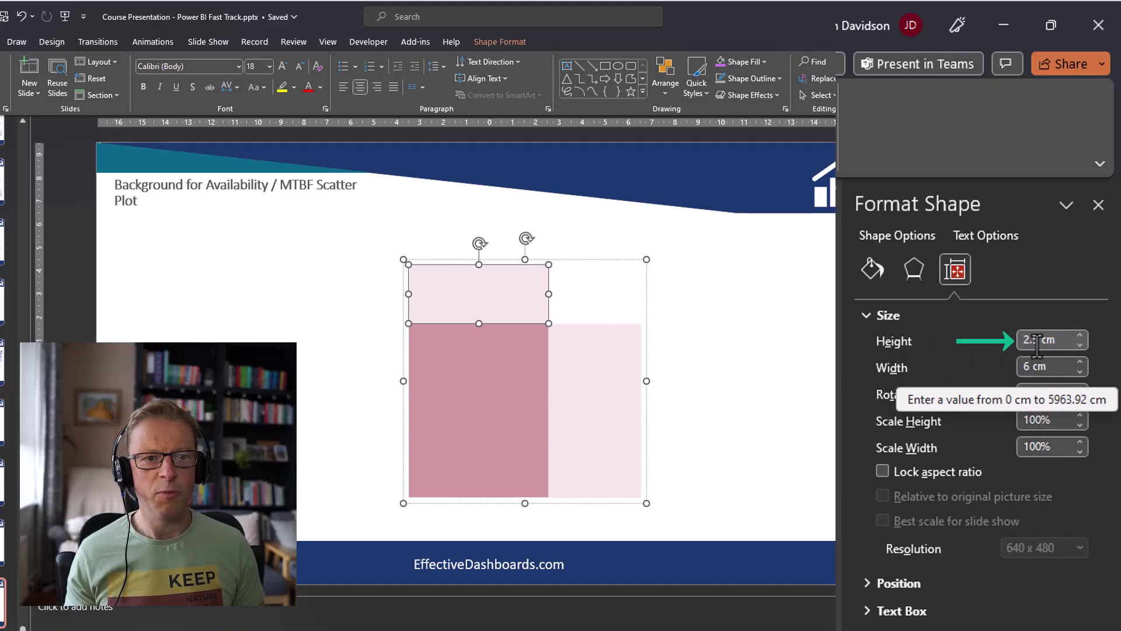
{"action": "left_click_drag", "start_coordinate": [468, 418], "coordinate": [468, 419]}
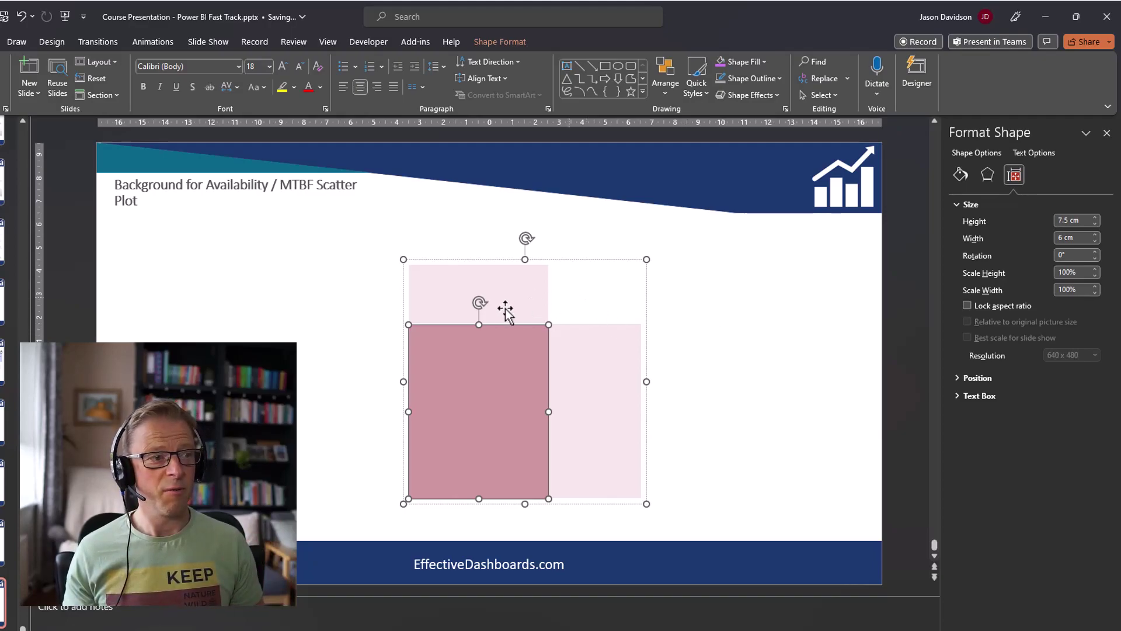
Align the top light rectangle flush with the dark rectangle below it
{"action": "left_click", "coordinate": [312, 317]}
{"action": "left_click", "coordinate": [490, 294]}
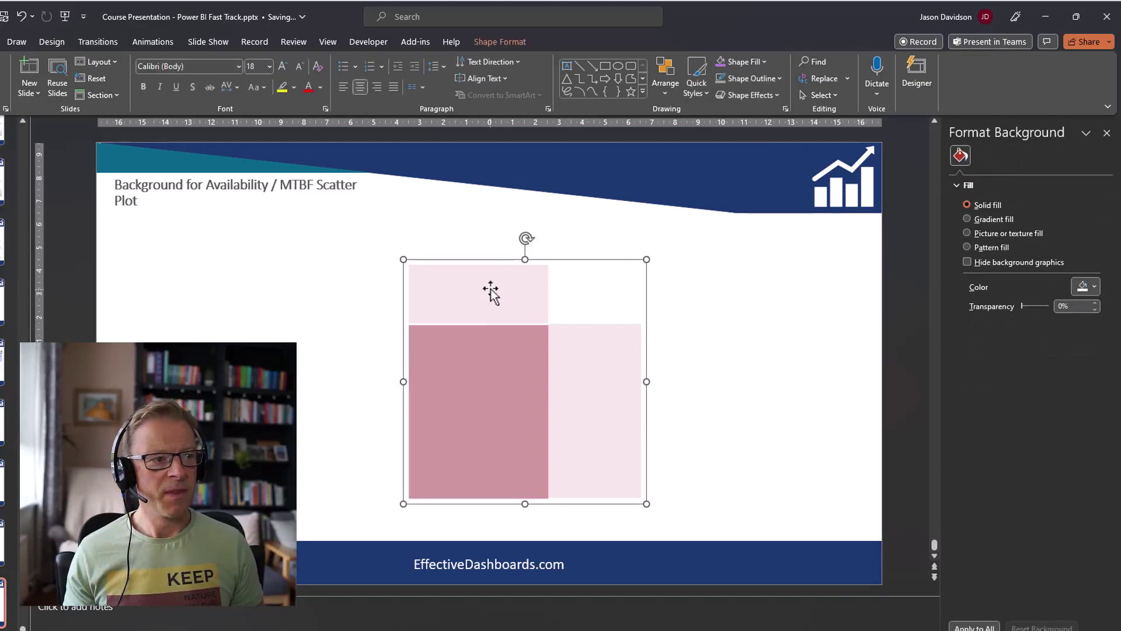
{"action": "left_click", "coordinate": [491, 292]}
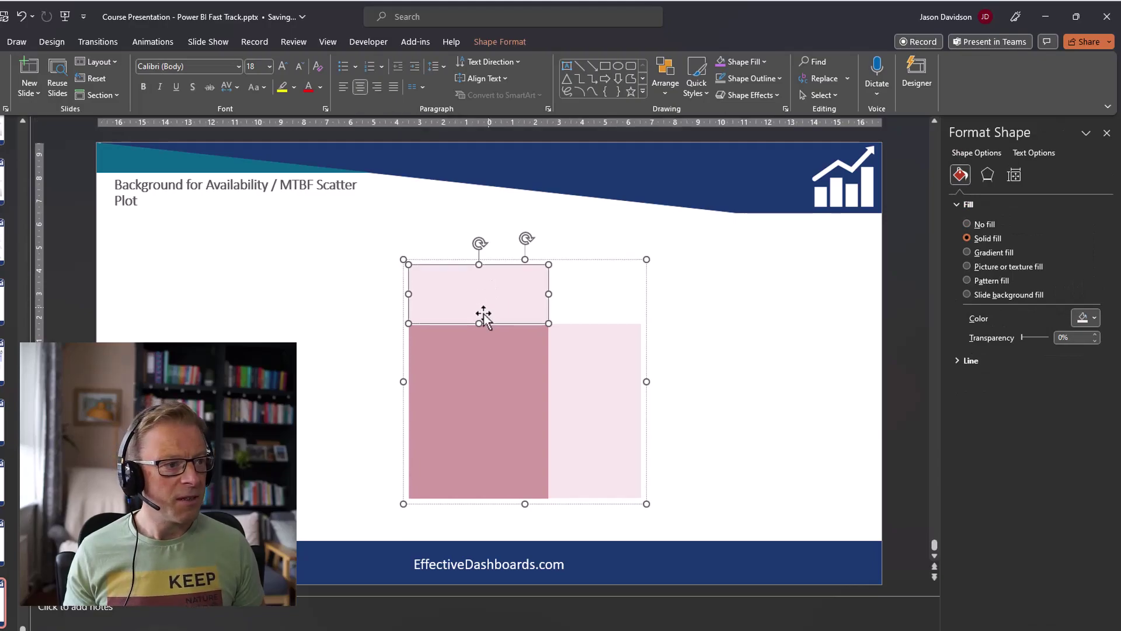
{"action": "left_click_drag", "start_coordinate": [491, 300], "coordinate": [491, 299]}
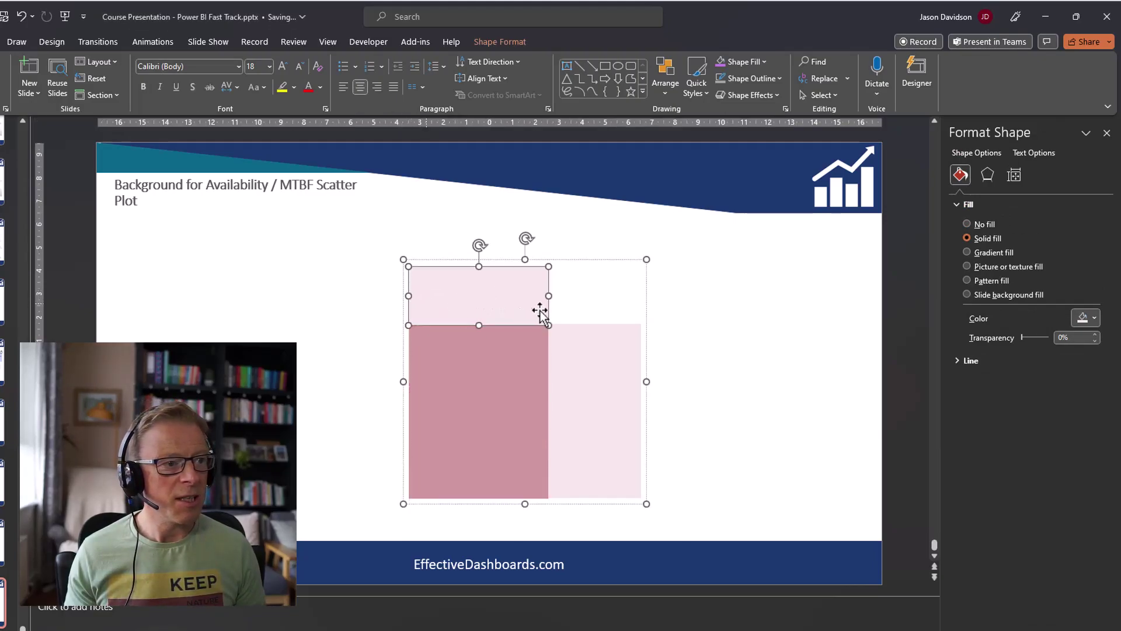
Marquee-select all the grid rectangles and bring up their shortcut menu for Save as Picture
{"action": "left_click", "coordinate": [713, 307]}
{"action": "left_click_drag", "start_coordinate": [368, 244], "coordinate": [696, 509]}
{"action": "right_click", "coordinate": [508, 332]}
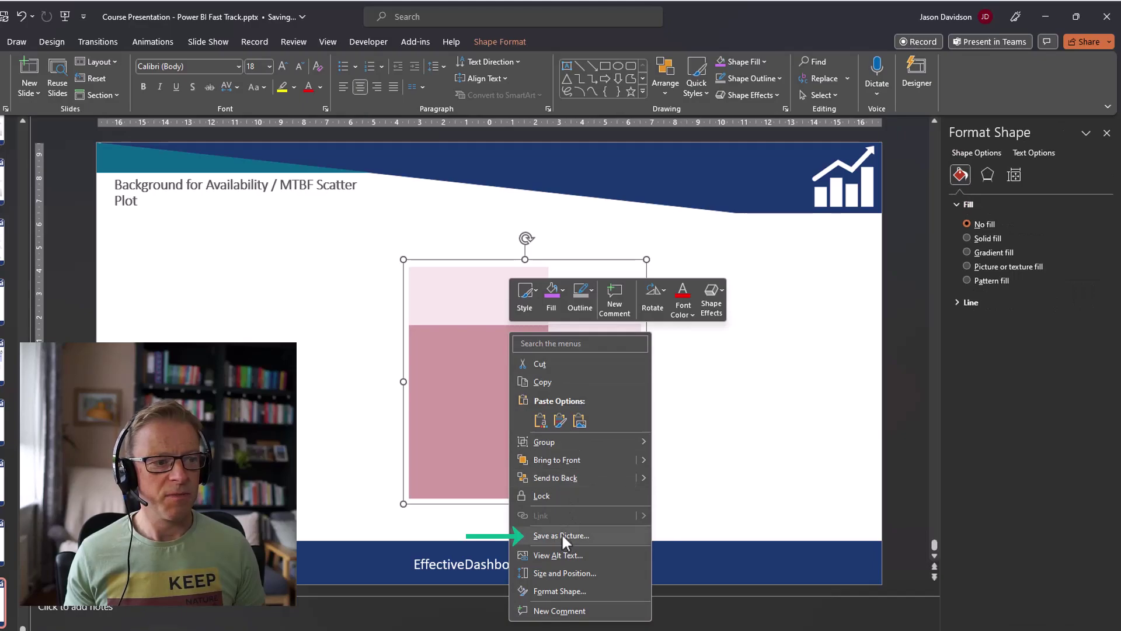
Load grid.png as the bubble chart's plot area background with Image fit set to Fit
{"action": "key", "text": "Escape"}
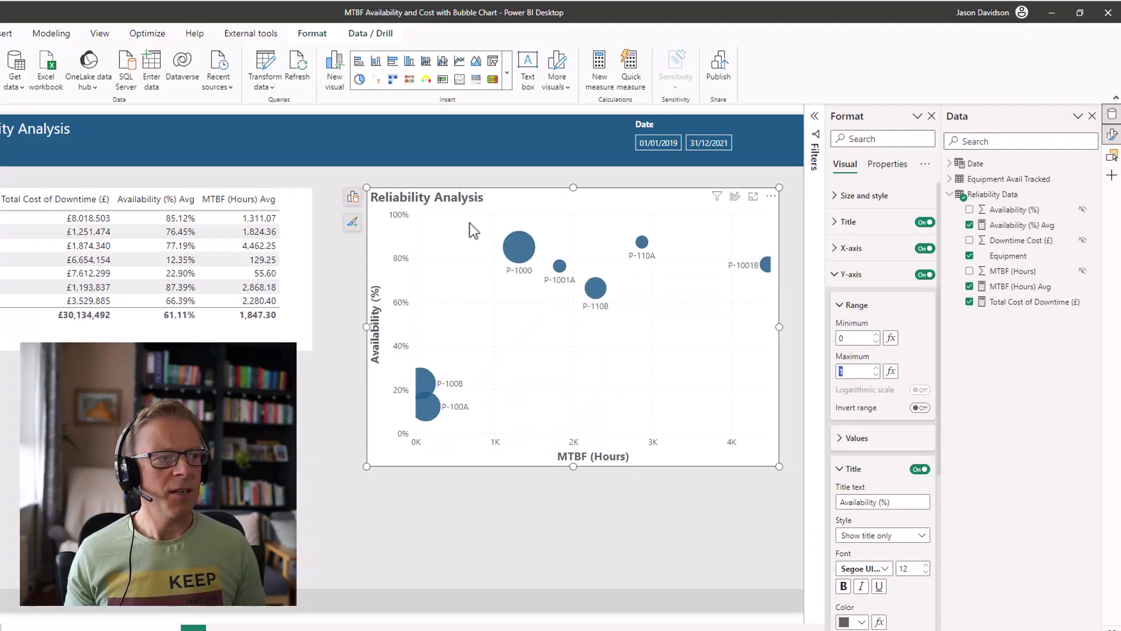
{"action": "left_click", "coordinate": [800, 257]}
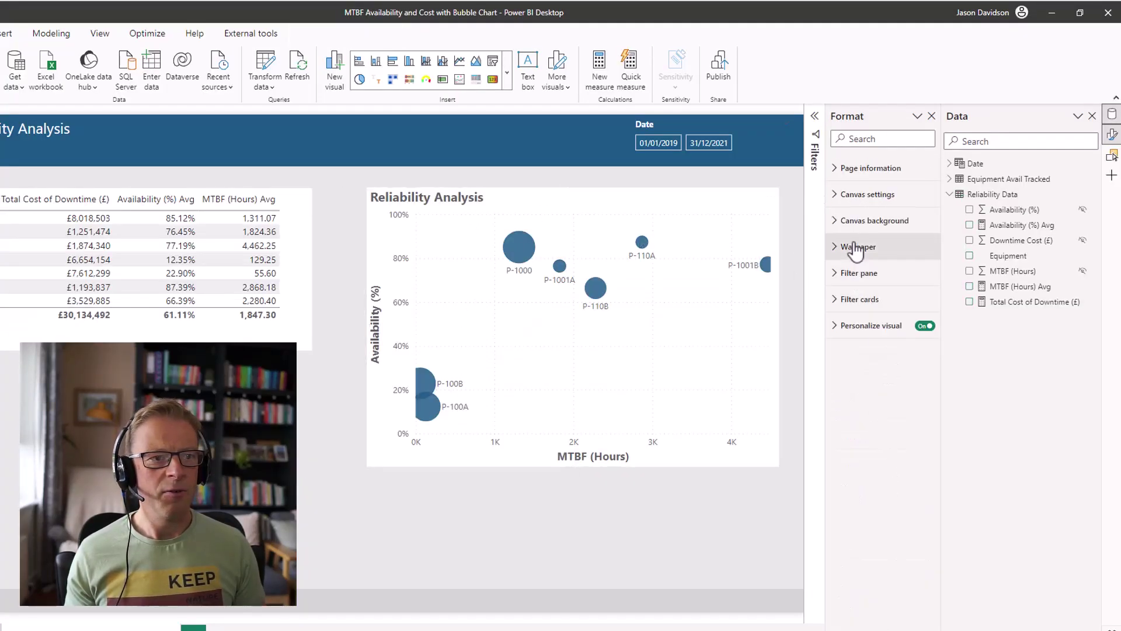
{"action": "left_click", "coordinate": [660, 198]}
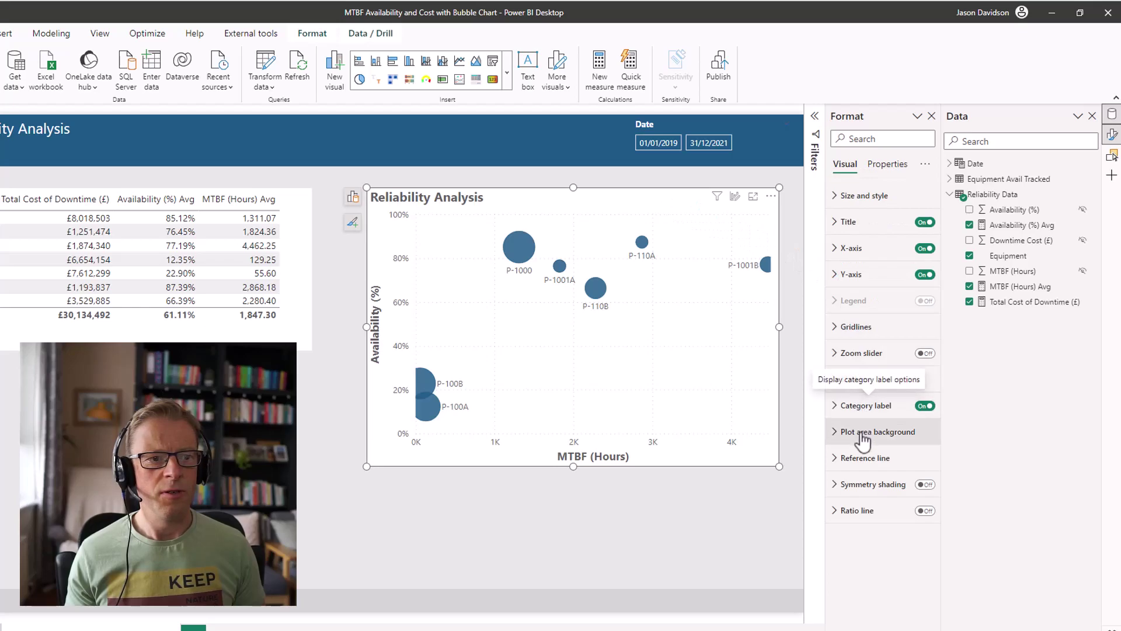
{"action": "left_click", "coordinate": [858, 432]}
{"action": "left_click", "coordinate": [876, 471]}
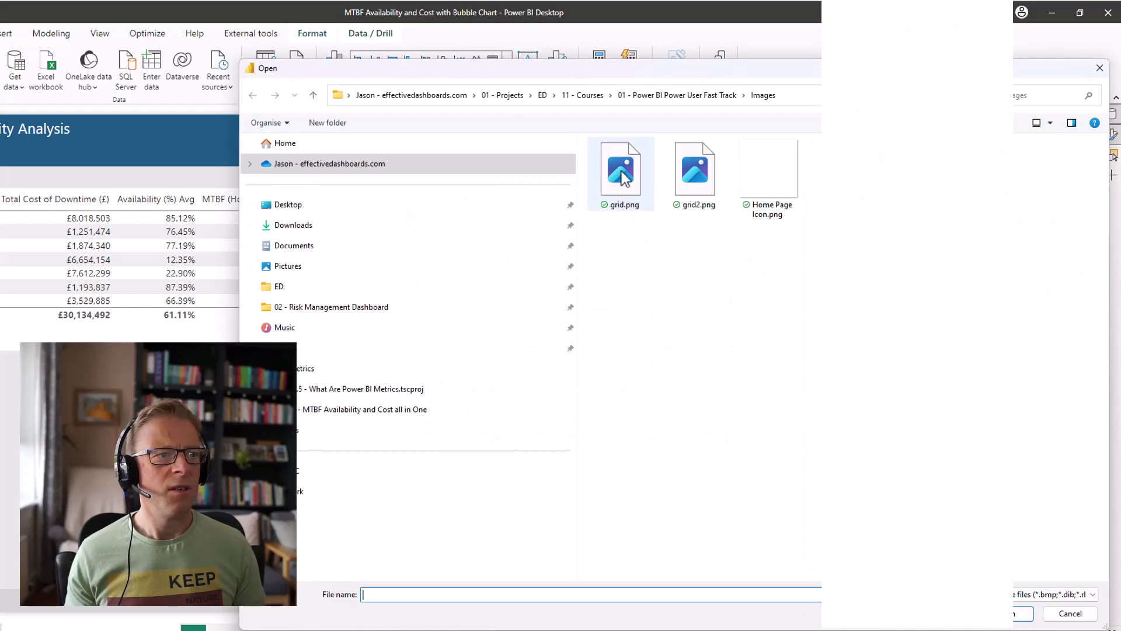
{"action": "double_click", "coordinate": [622, 170]}
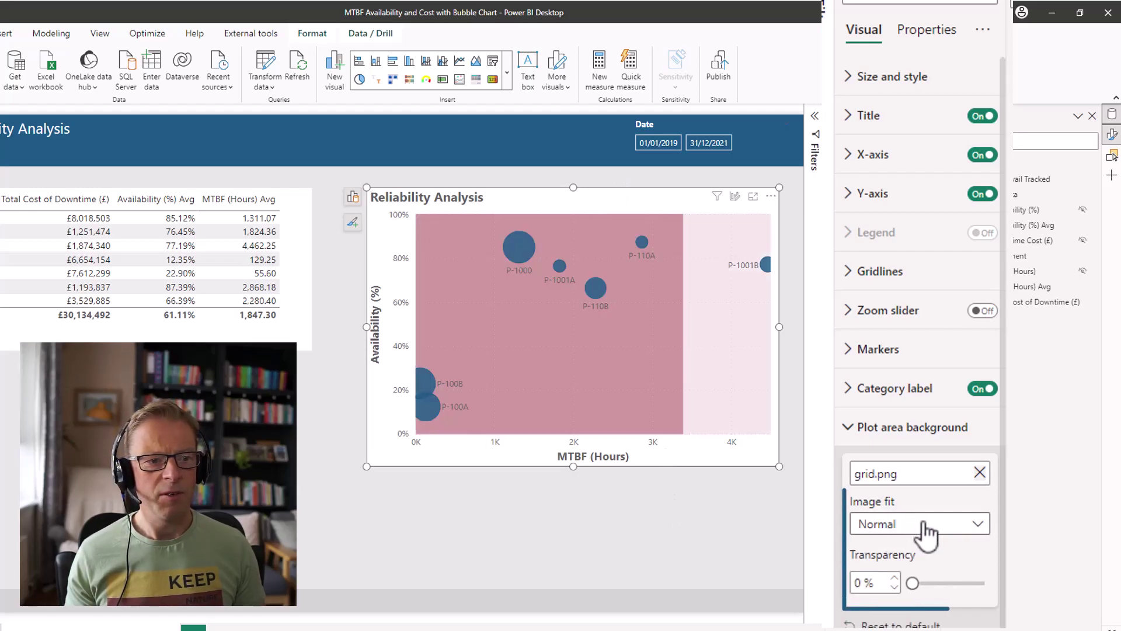
{"action": "left_click", "coordinate": [928, 535]}
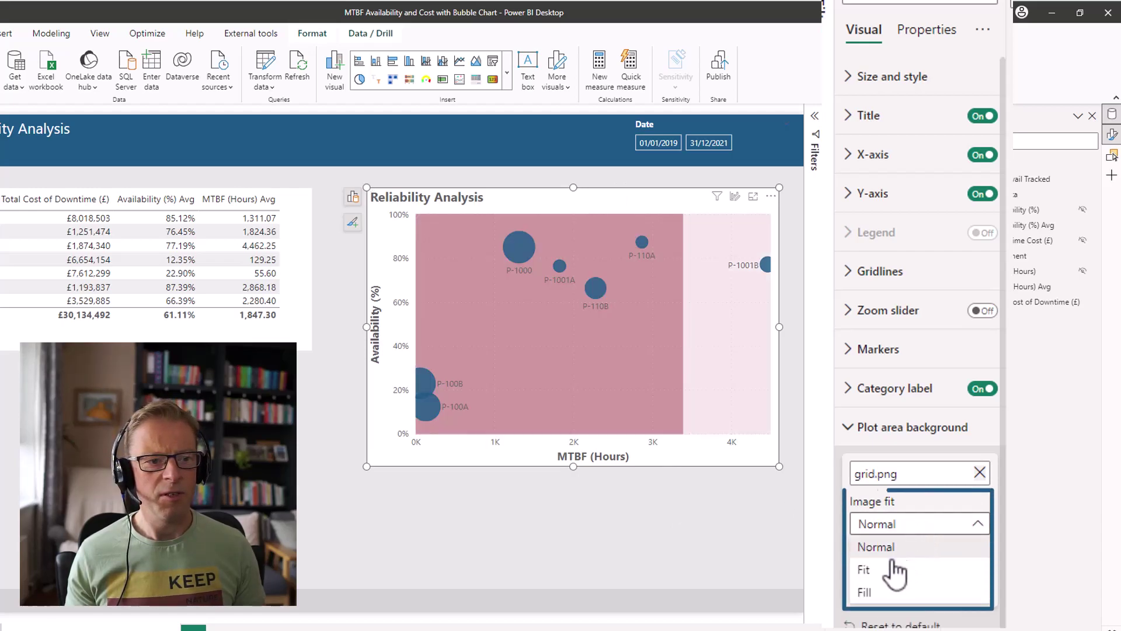
{"action": "left_click", "coordinate": [864, 569]}
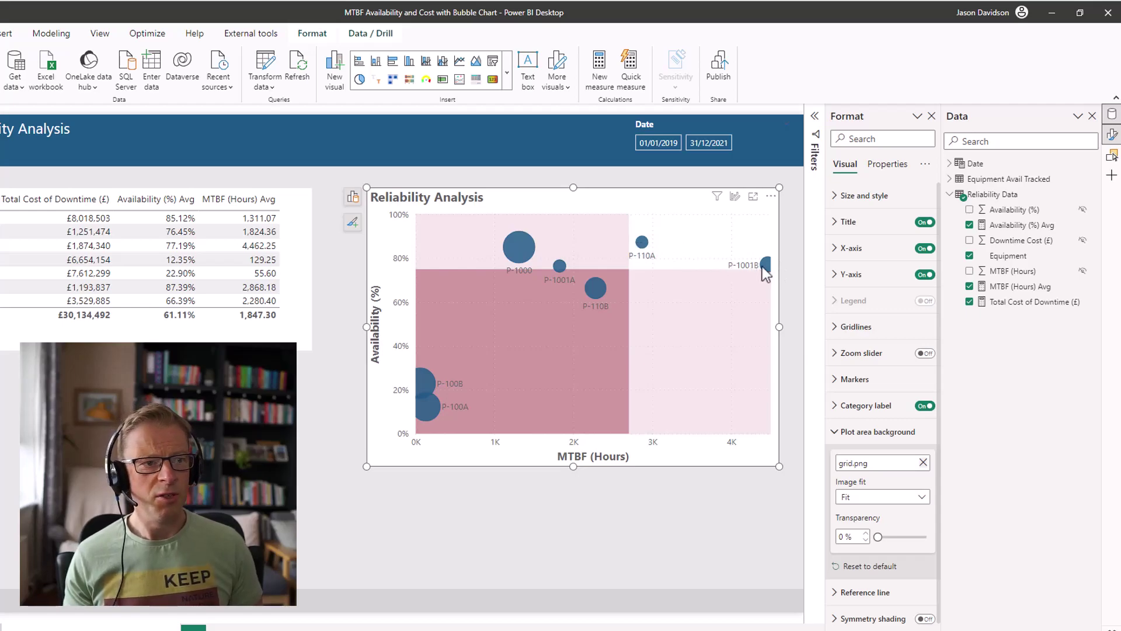
{"action": "mouse_move", "coordinate": [762, 266]}
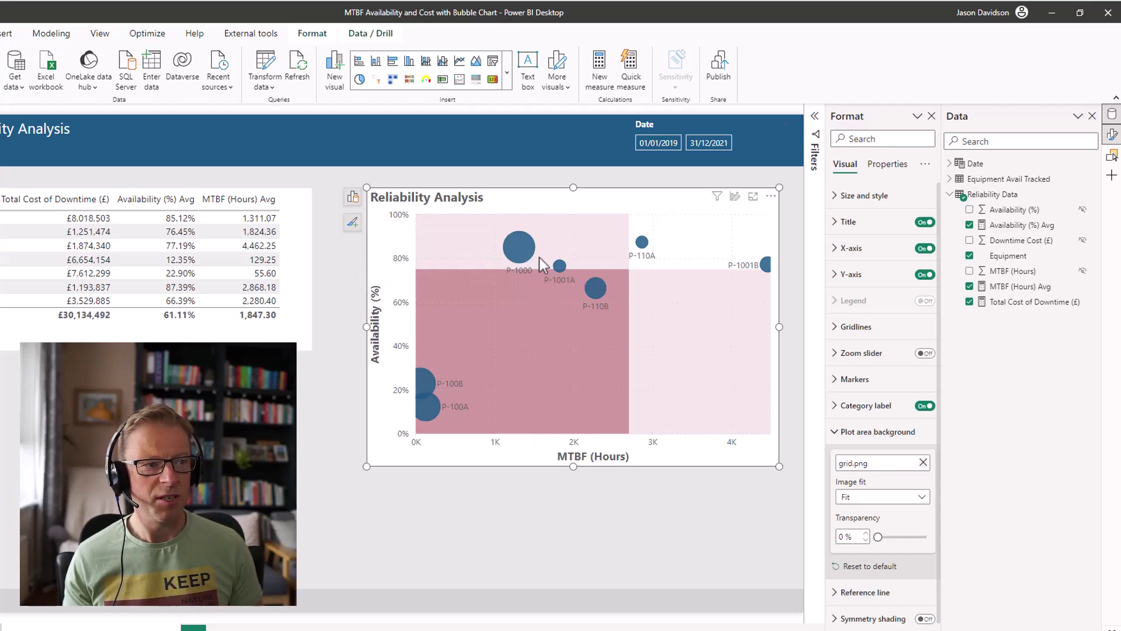
{"action": "mouse_move", "coordinate": [517, 248]}
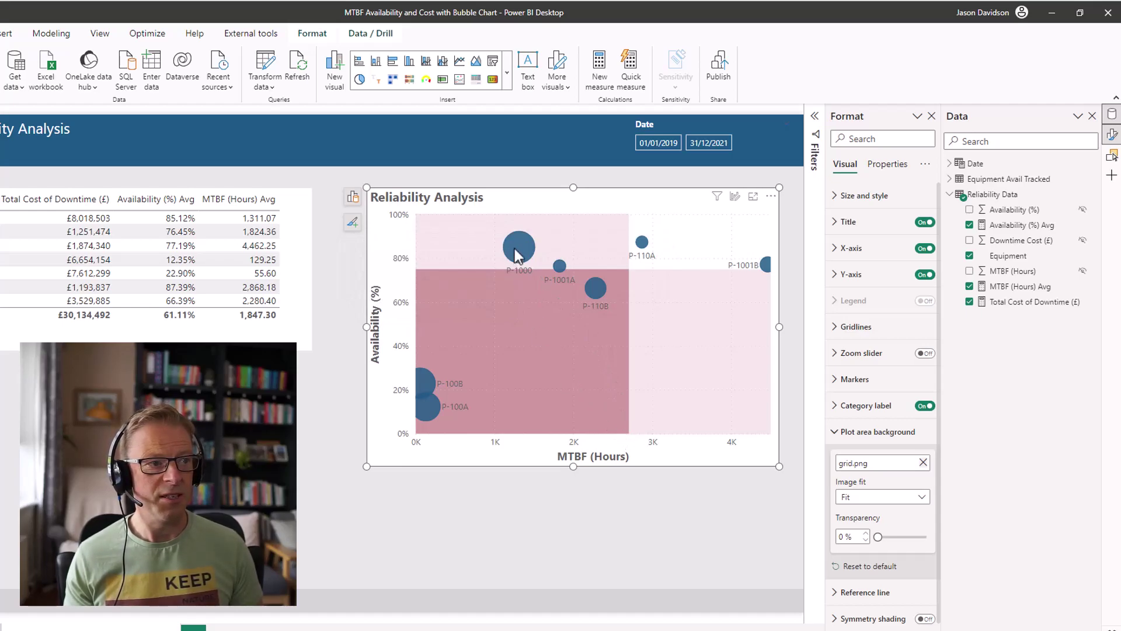
{"action": "mouse_move", "coordinate": [559, 269]}
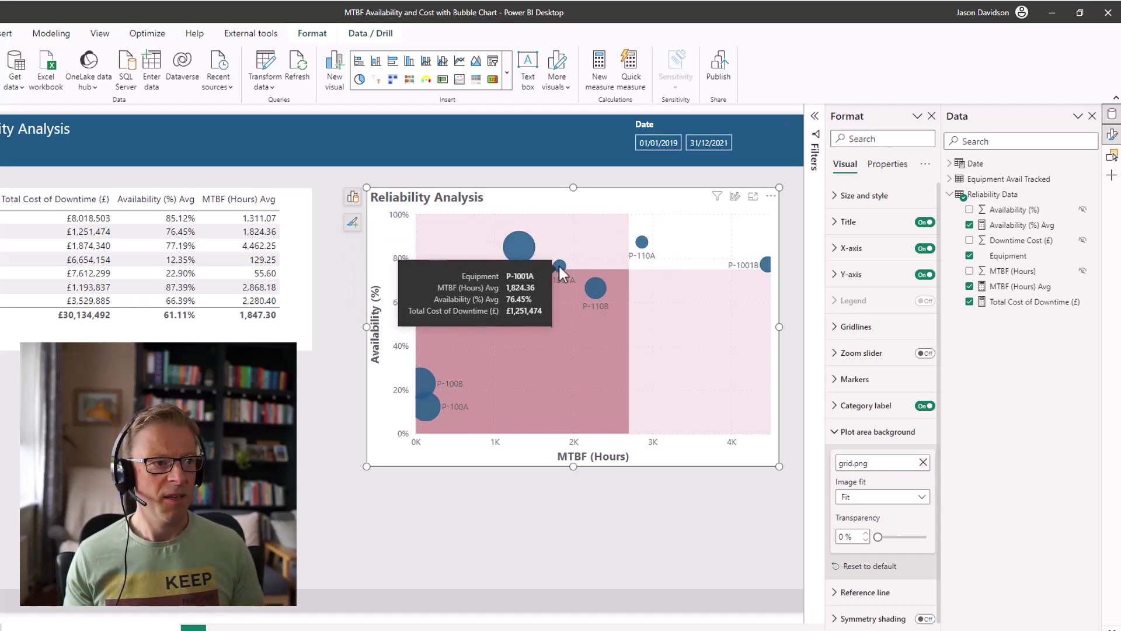
{"action": "mouse_move", "coordinate": [430, 415]}
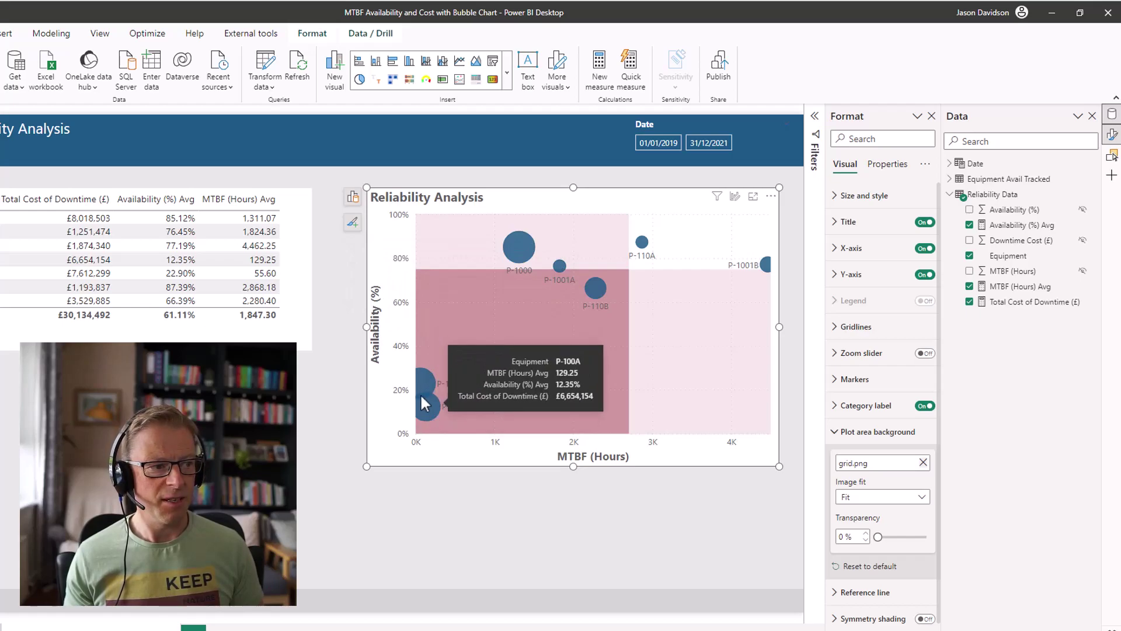
{"action": "left_click", "coordinate": [535, 537]}
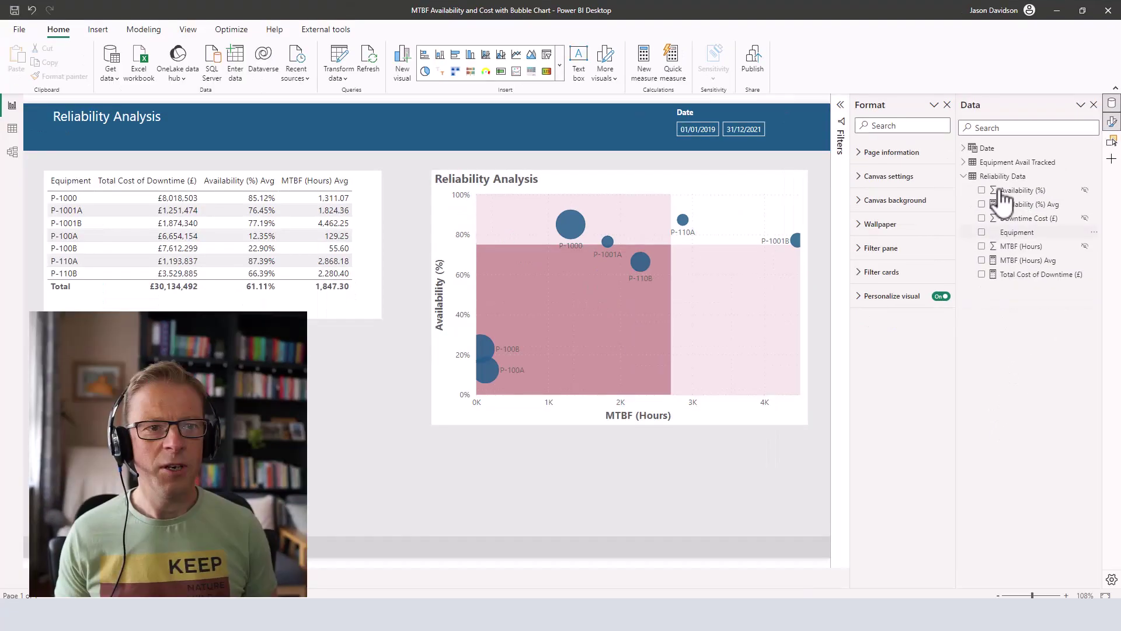
Add a column Unavailability (%) = 1 - Availability and an Unavailability (%) Avg measure averaging it
{"action": "left_click", "coordinate": [1094, 176]}
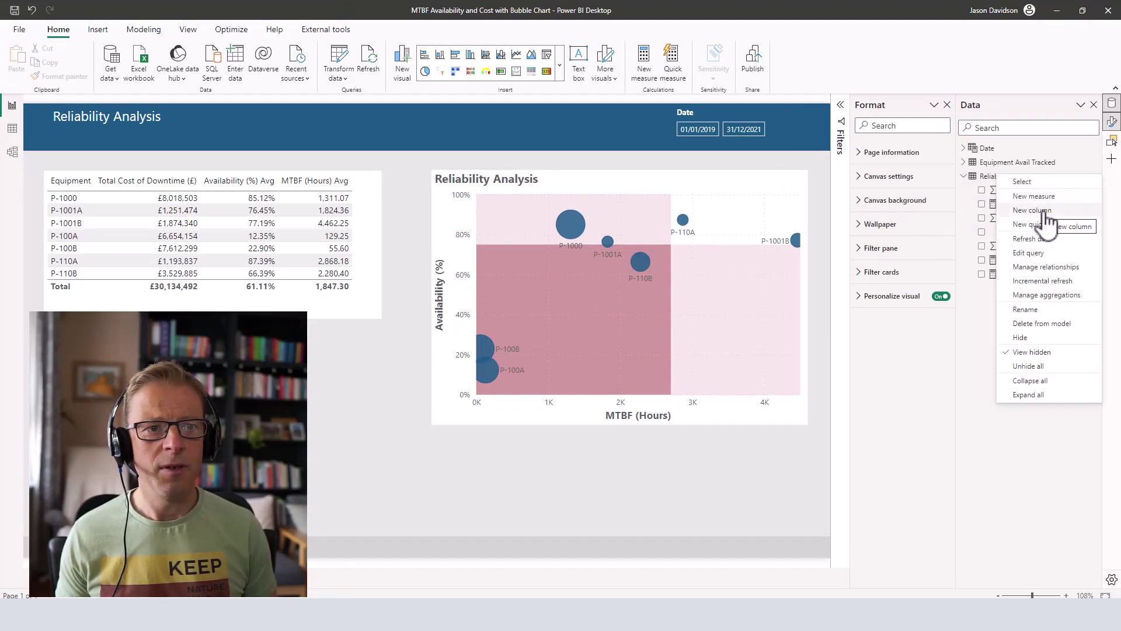
{"action": "key", "text": "Escape"}
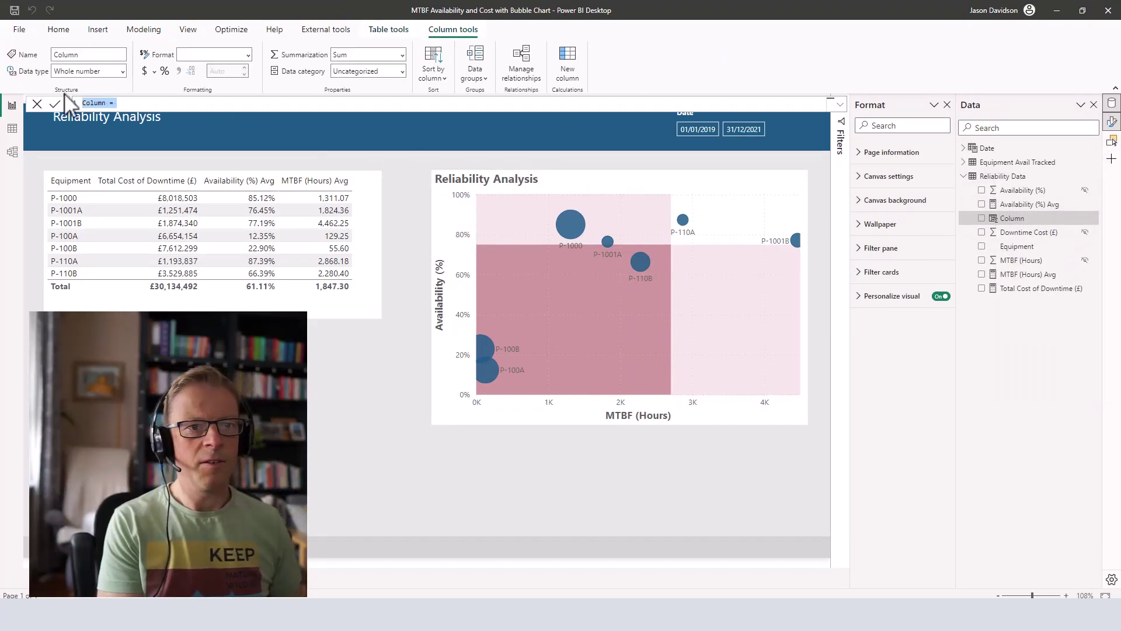
{"action": "type", "text": "Unavailability (%) "}
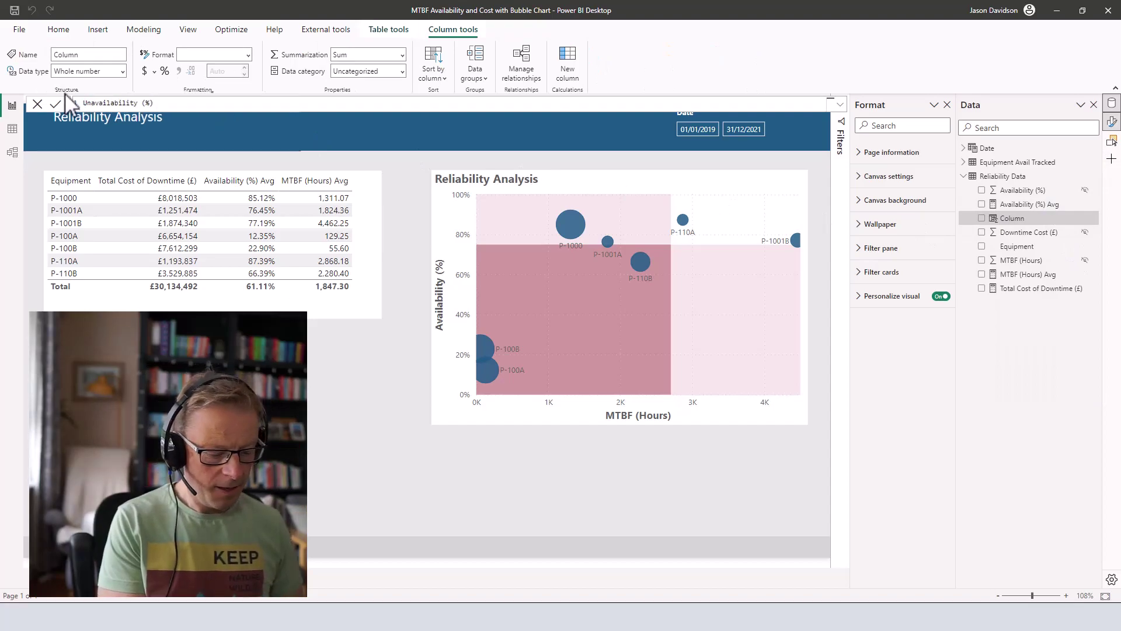
{"action": "type", "text": "= 1 "}
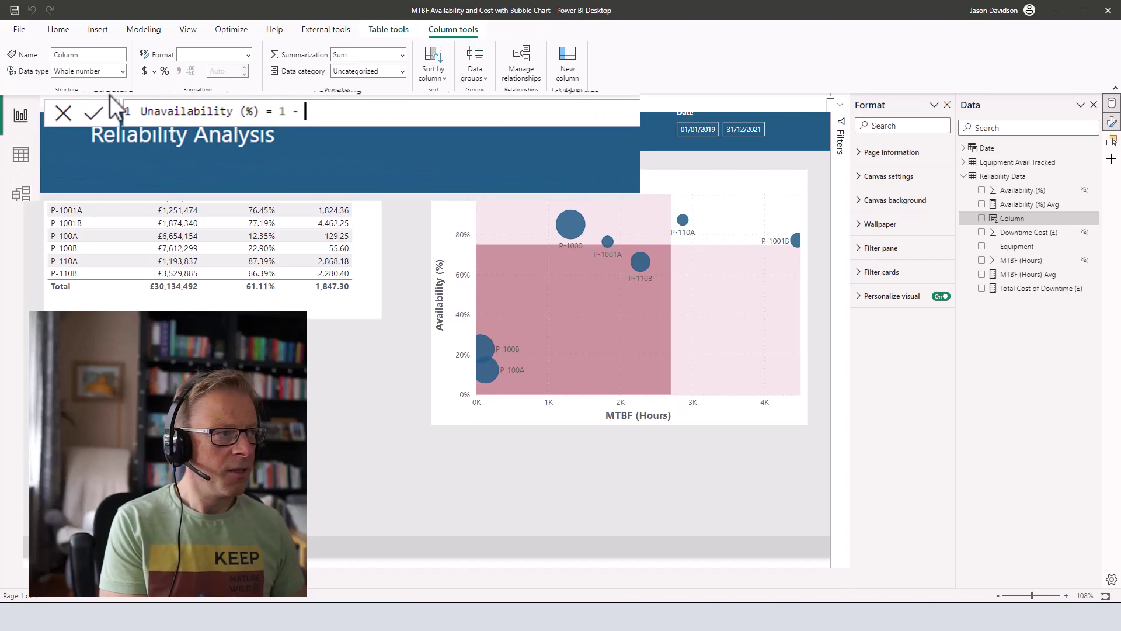
{"action": "type", "text": "- avail"}
{"action": "key", "text": "BackSpace"}
{"action": "key", "text": "BackSpace"}
{"action": "key", "text": "BackSpace"}
{"action": "key", "text": "BackSpace"}
{"action": "key", "text": "BackSpace"}
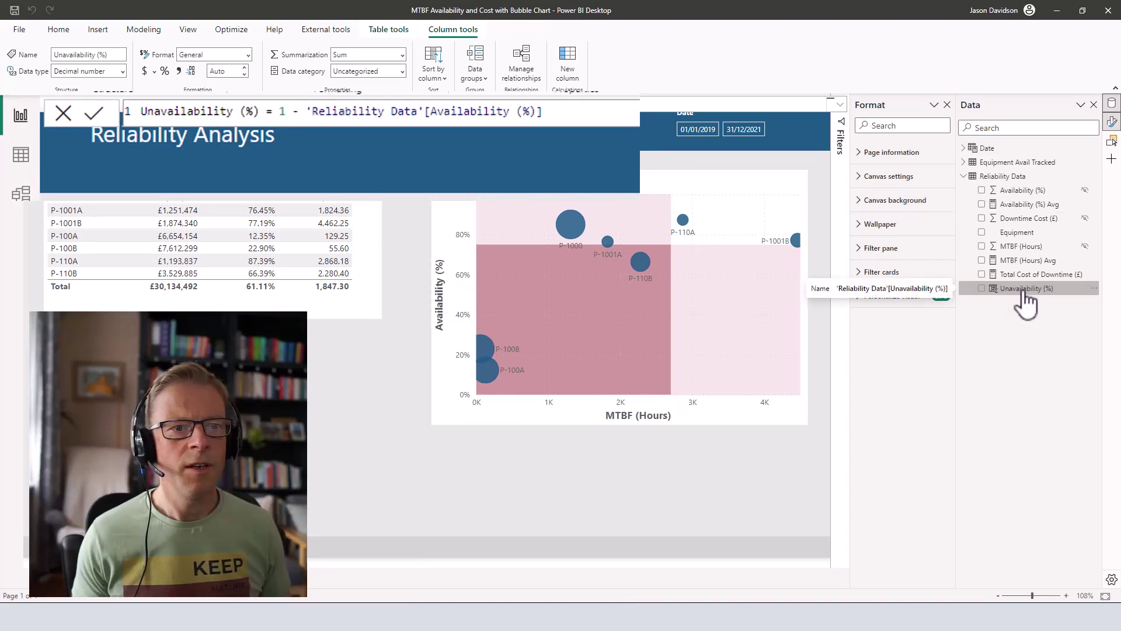
{"action": "left_click", "coordinate": [1095, 290]}
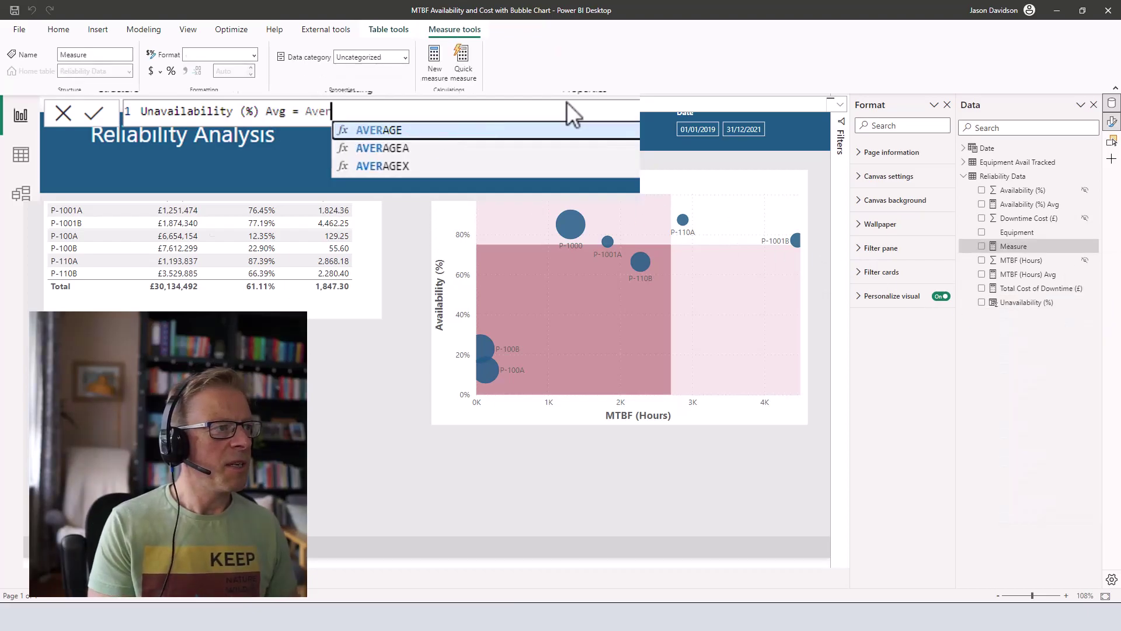
{"action": "key", "text": "Tab"}
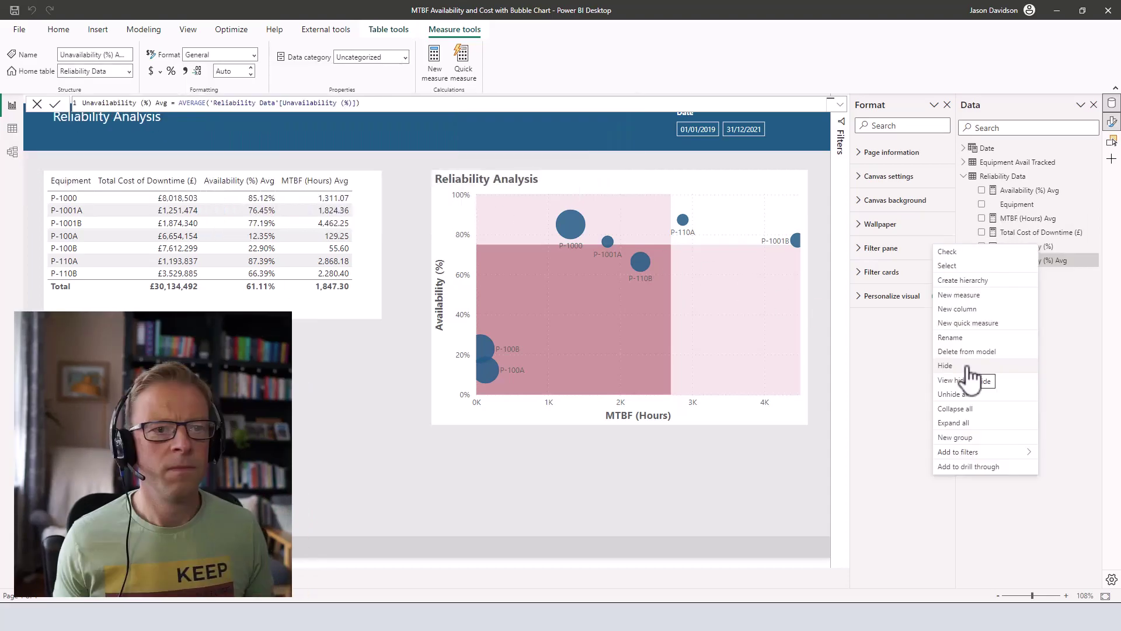
Hide the helper fields and put Unavailability (%) Avg on the bubble chart's Y axis
{"action": "left_click", "coordinate": [1020, 287]}
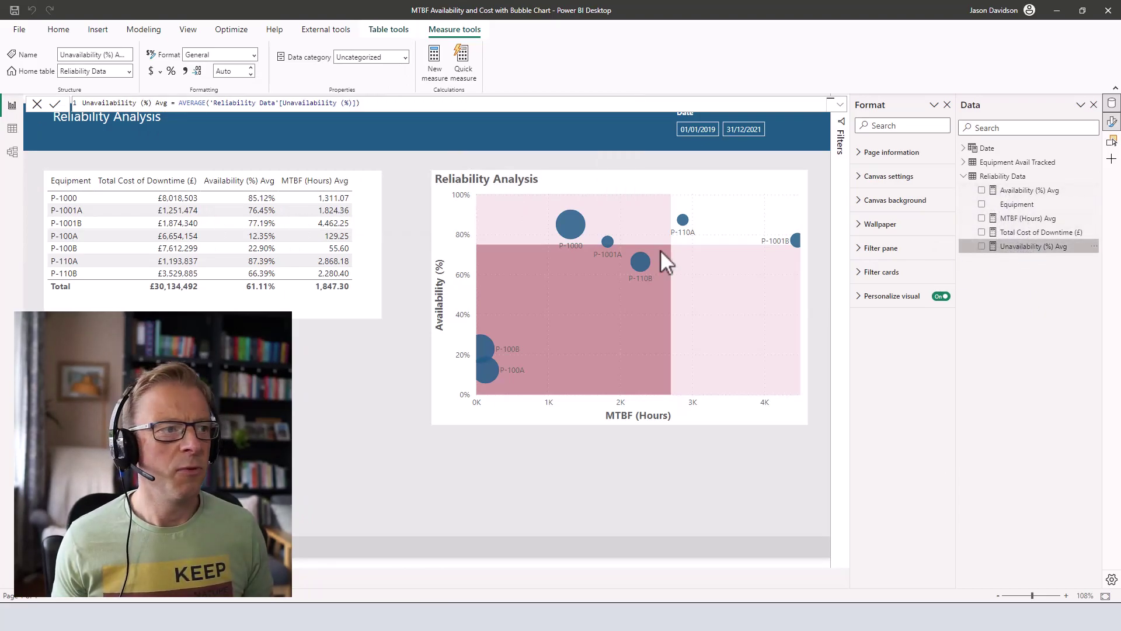
{"action": "left_click", "coordinate": [507, 174]}
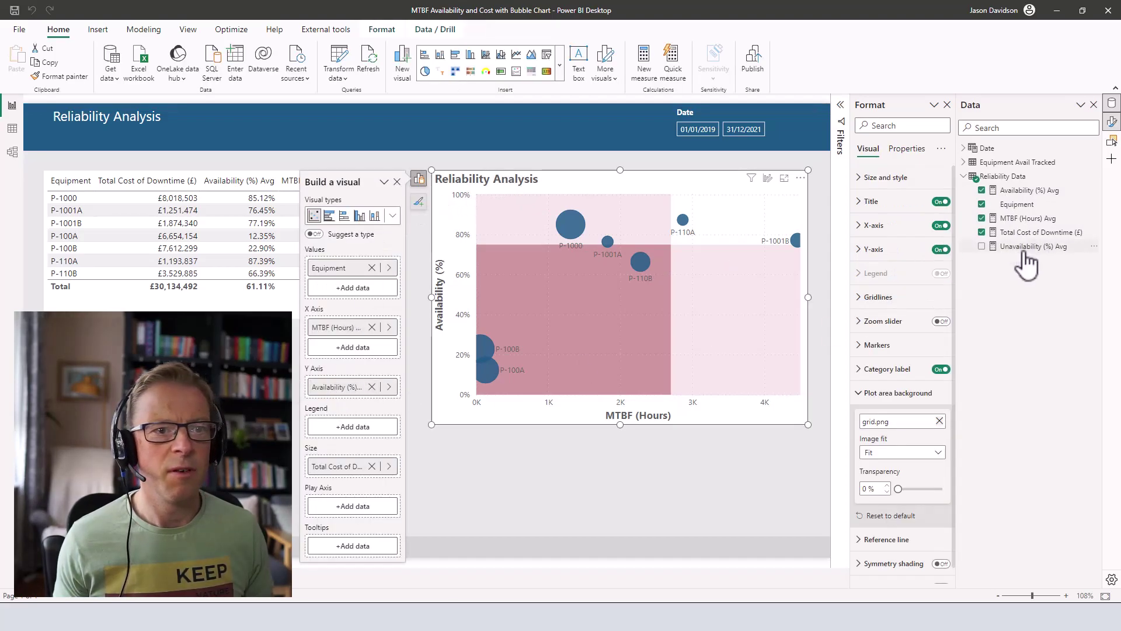
{"action": "left_click_drag", "start_coordinate": [419, 386], "coordinate": [342, 390]}
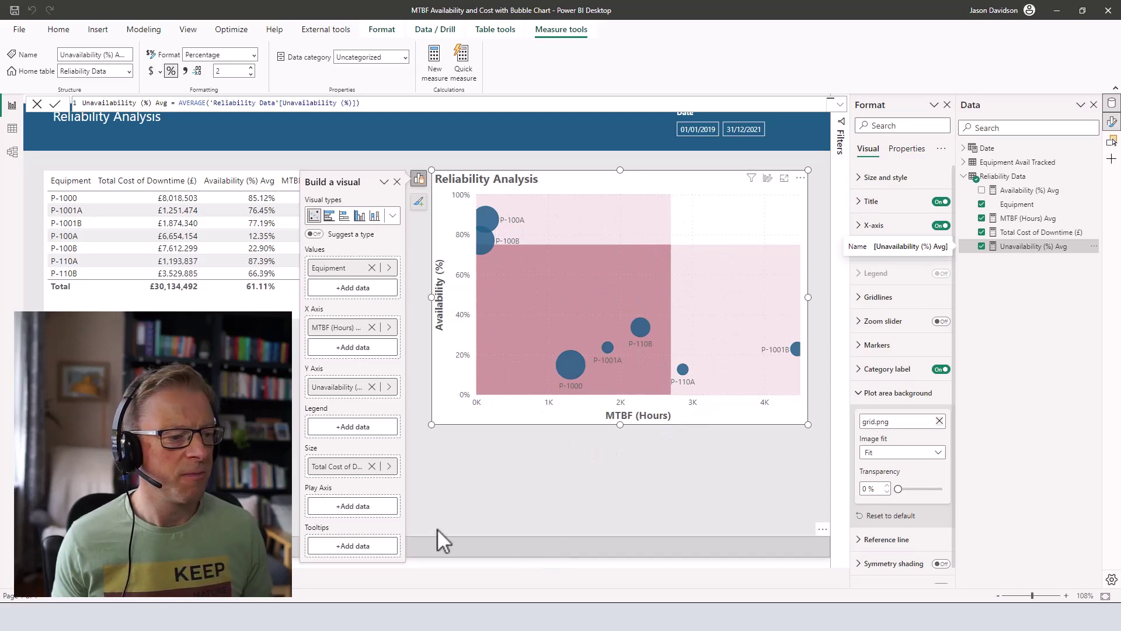
{"action": "key", "text": "alt+Tab"}
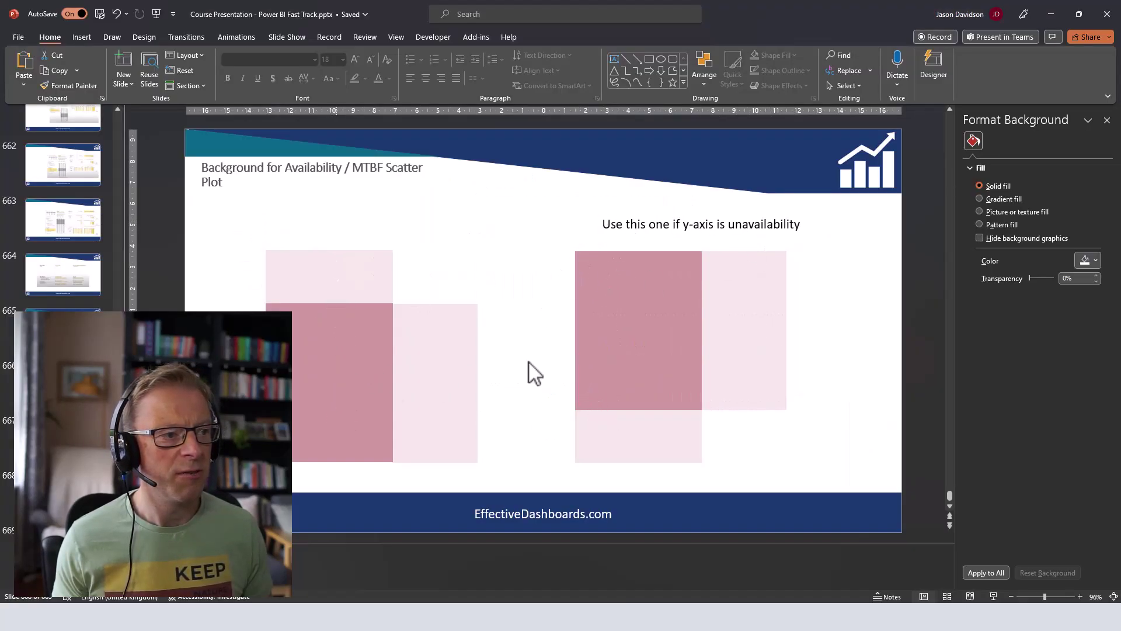
Save the right-hand grid group for the unavailability axis as a picture
{"action": "left_click", "coordinate": [636, 282]}
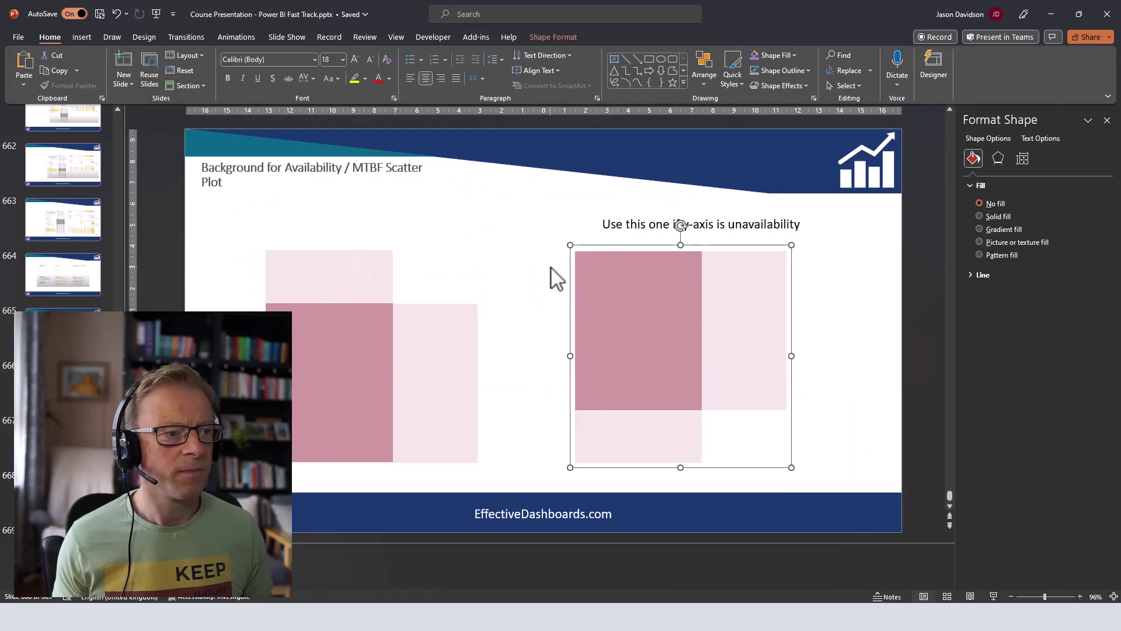
{"action": "right_click", "coordinate": [626, 249]}
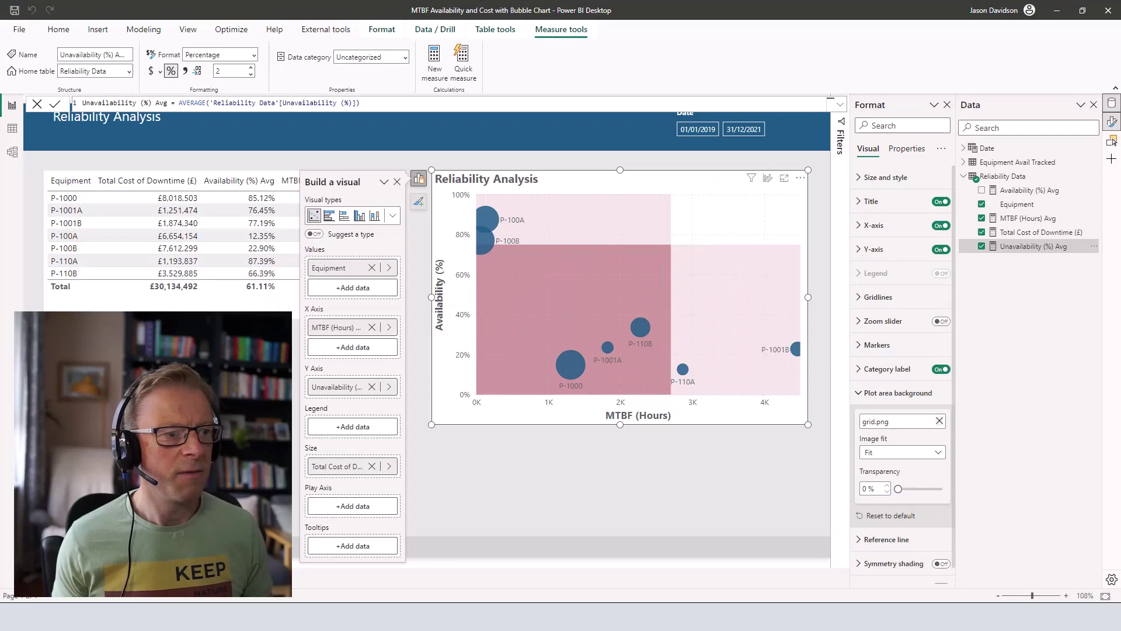
Replace the grid.png plot background with grid2.png and set the image fit to Fit
{"action": "left_click", "coordinate": [939, 420]}
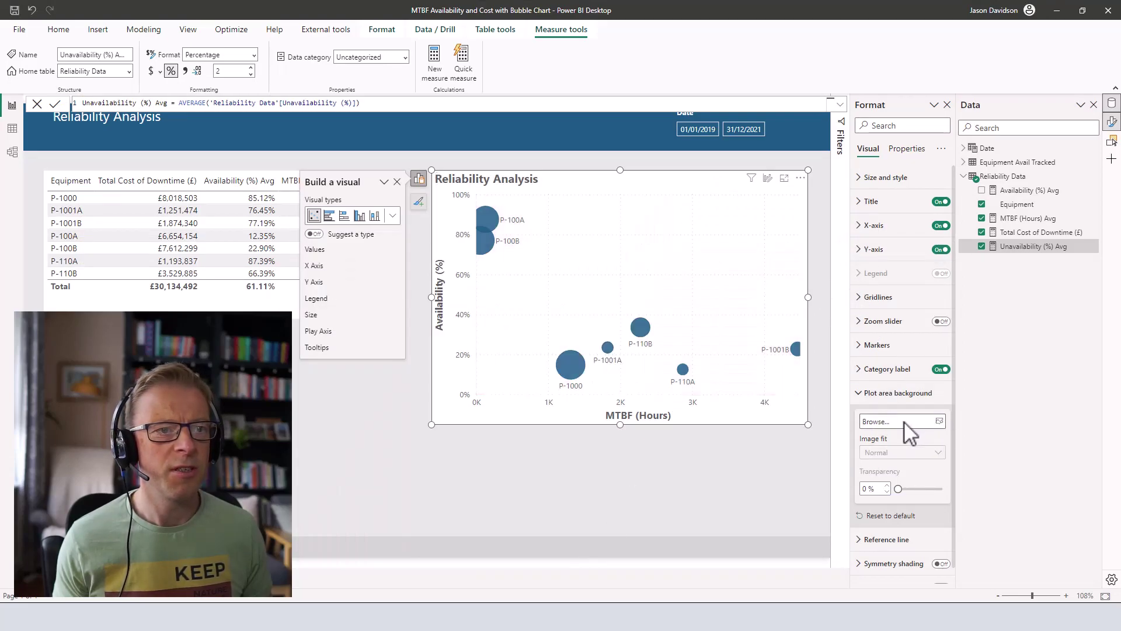
{"action": "left_click", "coordinate": [903, 422]}
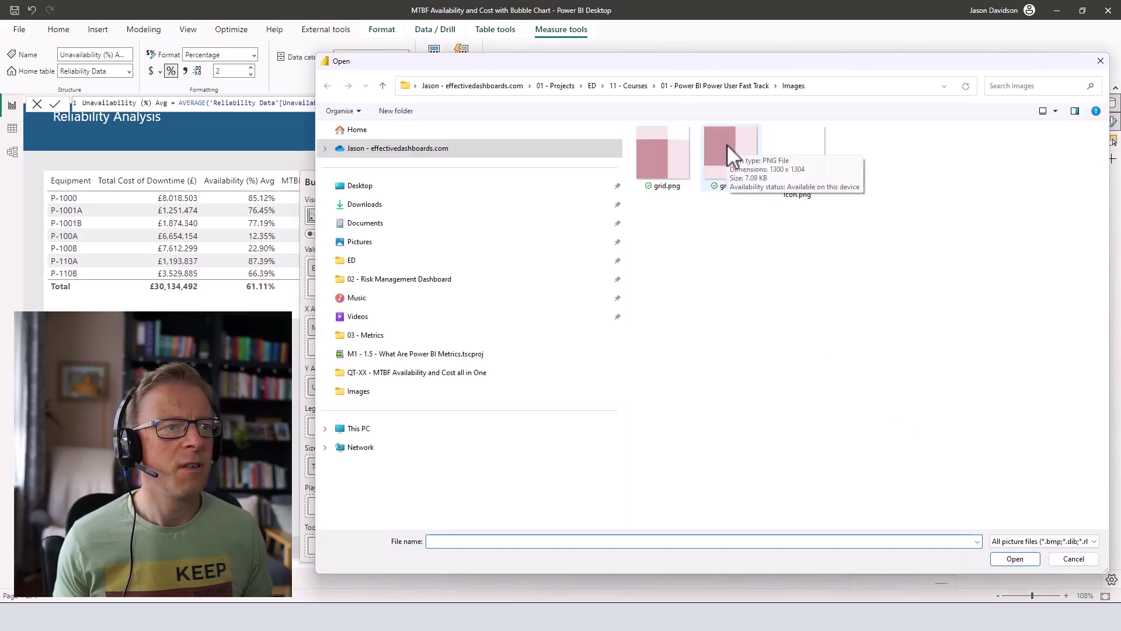
{"action": "double_click", "coordinate": [726, 144]}
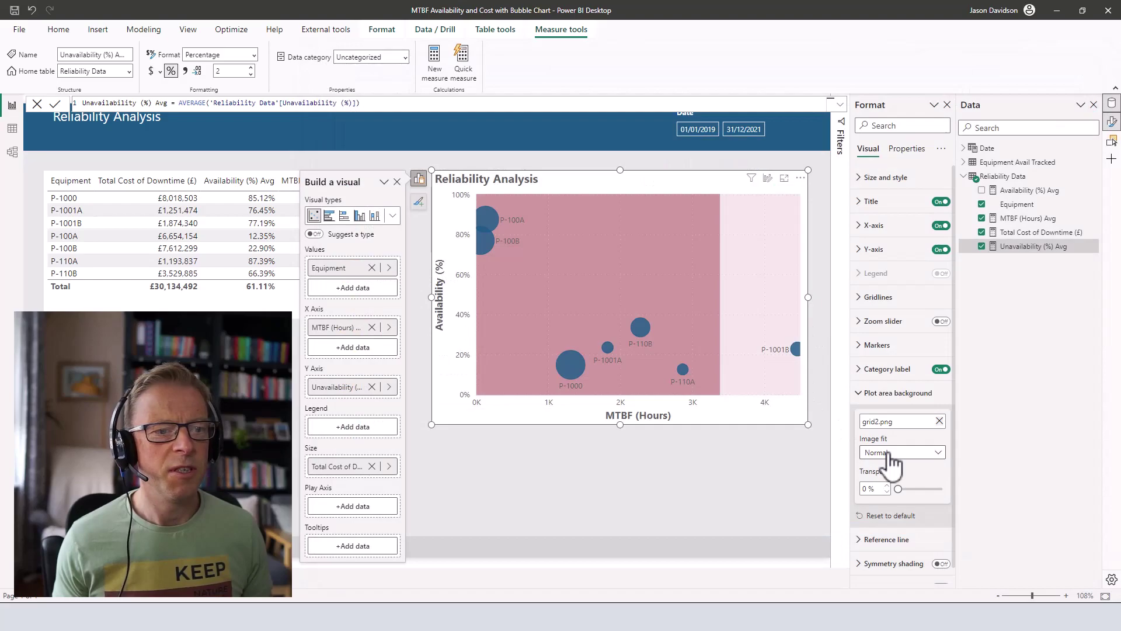
{"action": "left_click", "coordinate": [892, 459]}
{"action": "left_click", "coordinate": [870, 482]}
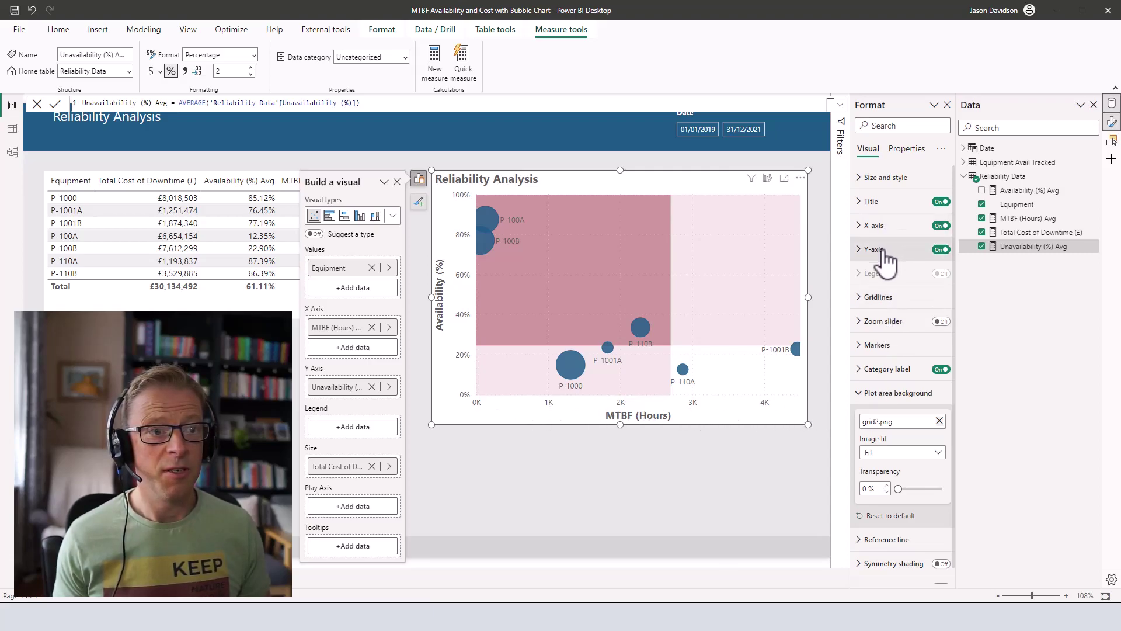
{"action": "left_click", "coordinate": [876, 227]}
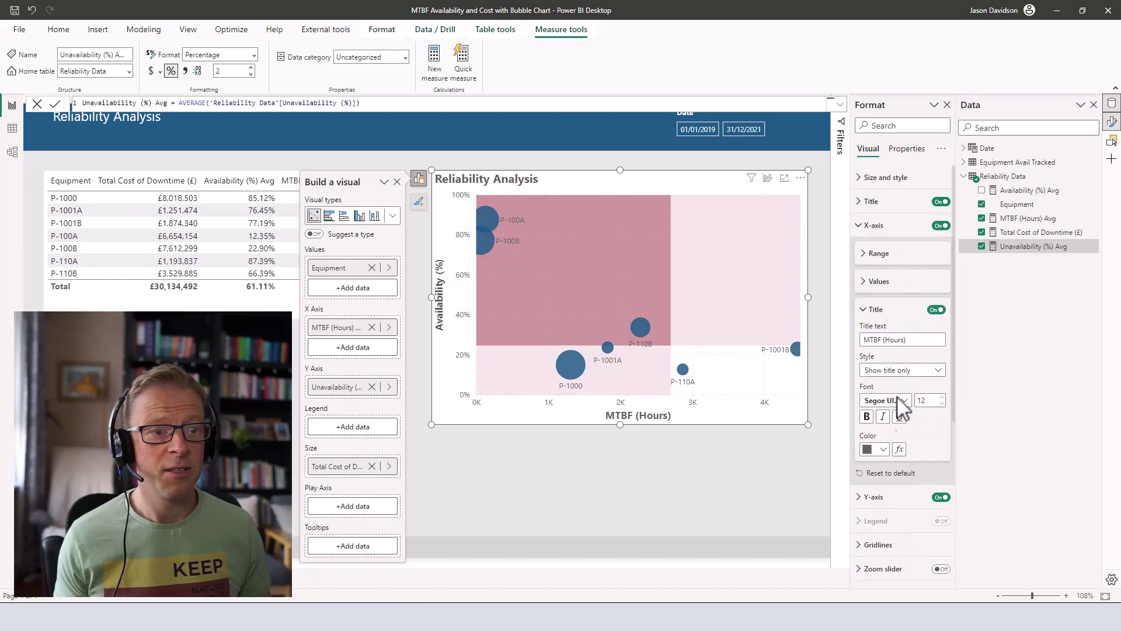
{"action": "left_click", "coordinate": [870, 283]}
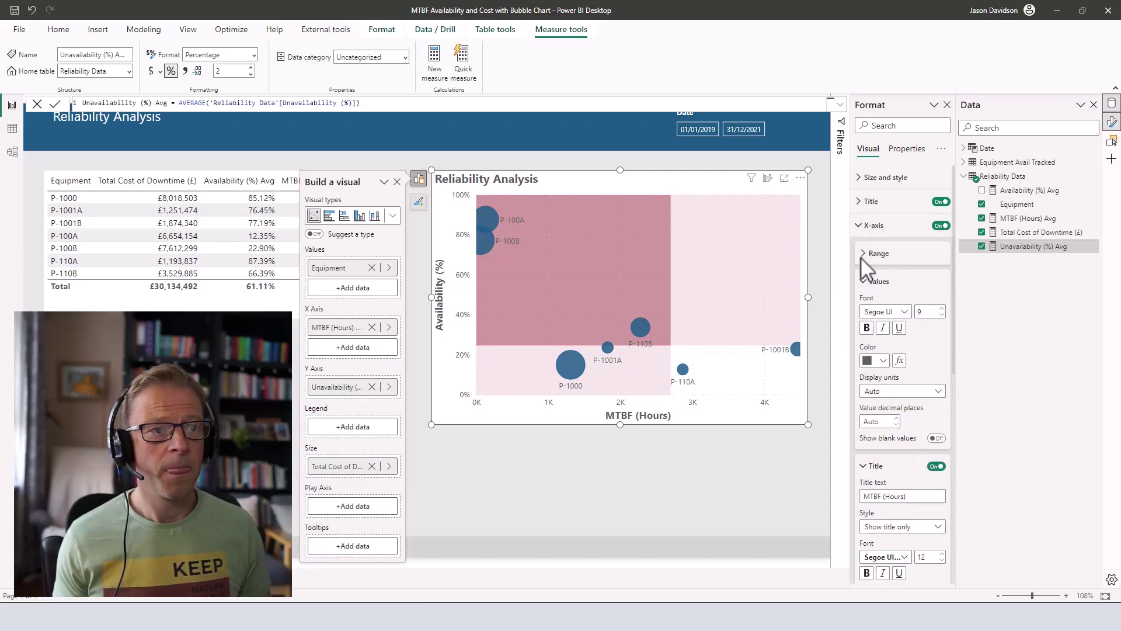
{"action": "left_click", "coordinate": [867, 254]}
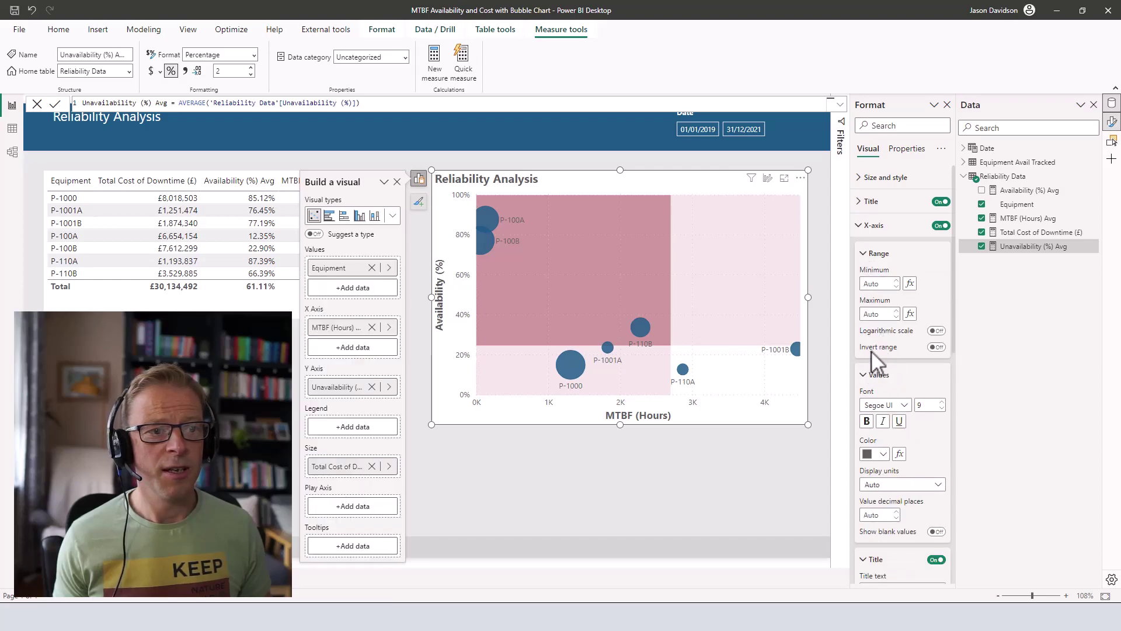
{"action": "left_click", "coordinate": [936, 348]}
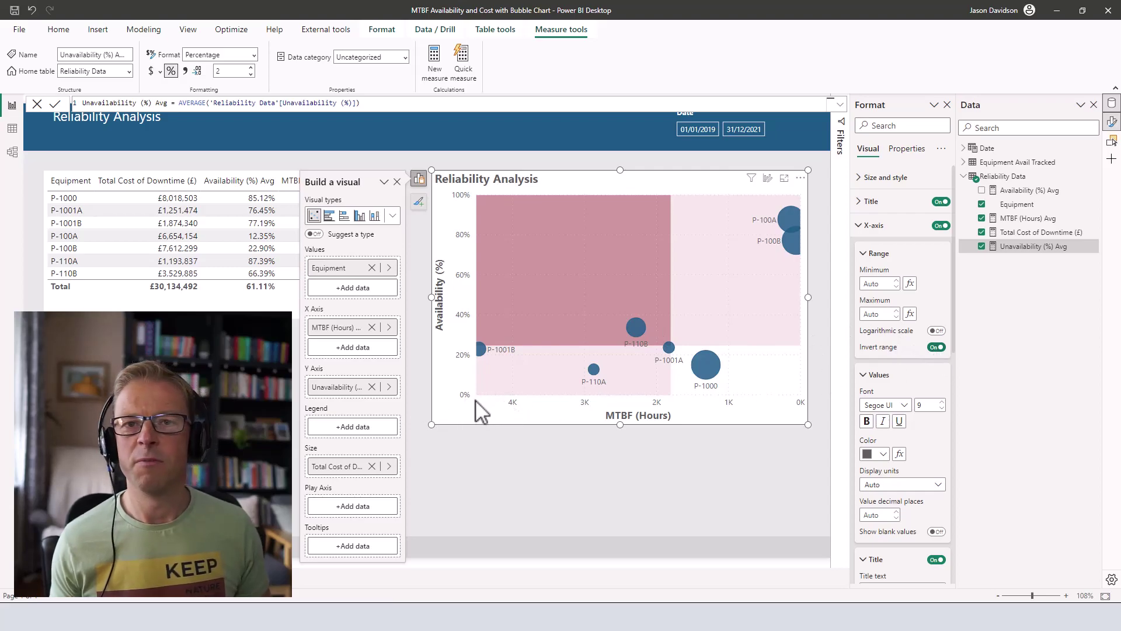
{"action": "left_click", "coordinate": [937, 347]}
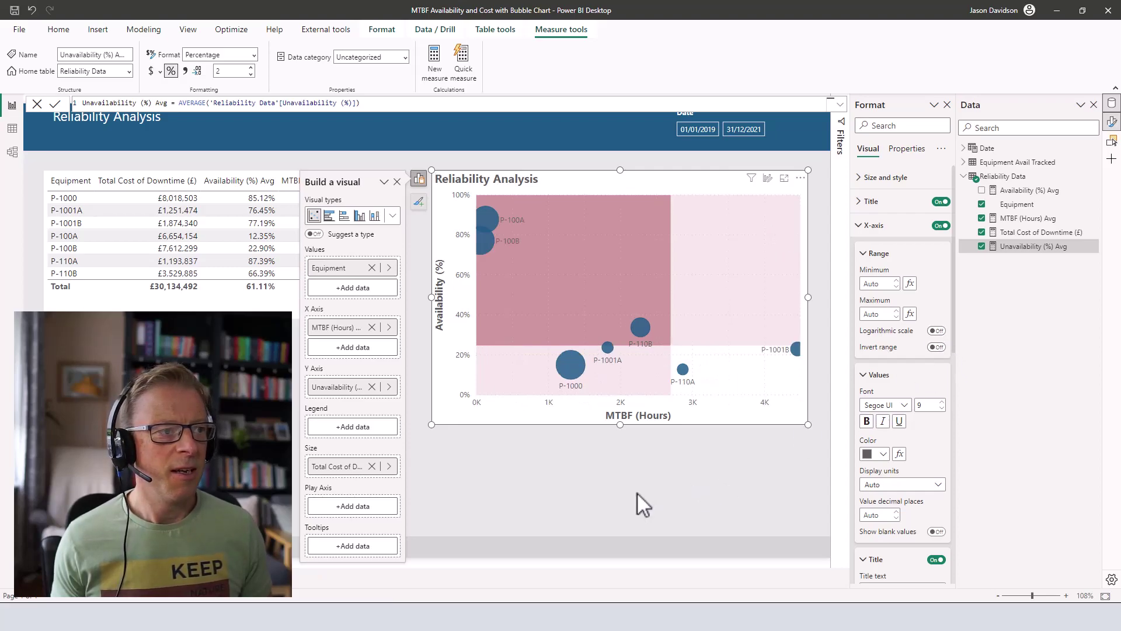
{"action": "left_click", "coordinate": [671, 447]}
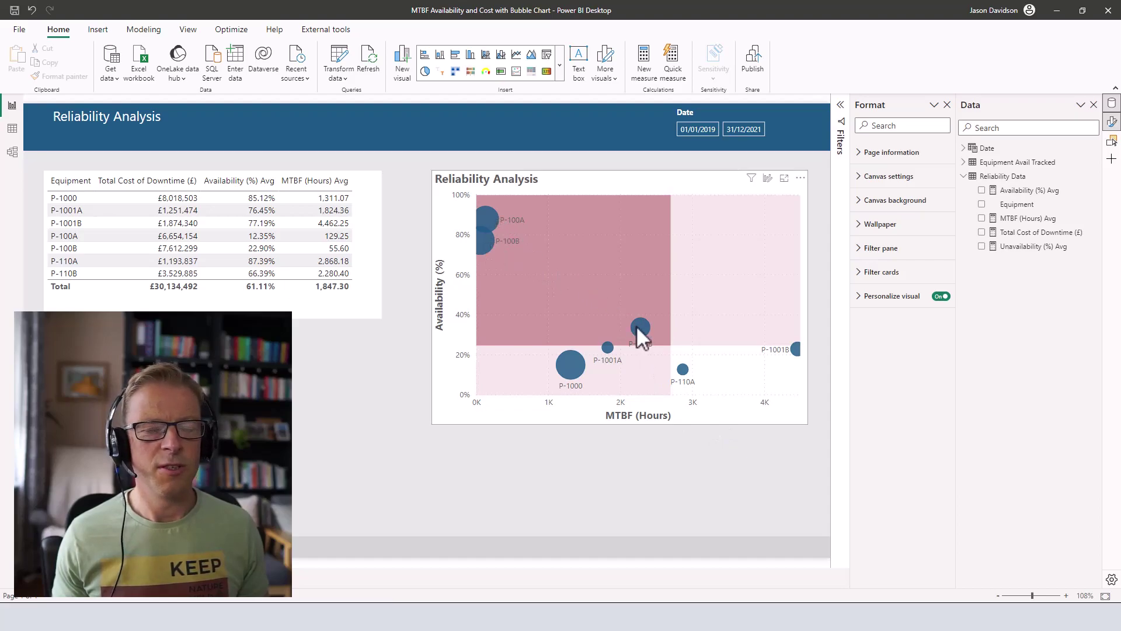
{"action": "mouse_move", "coordinate": [636, 325]}
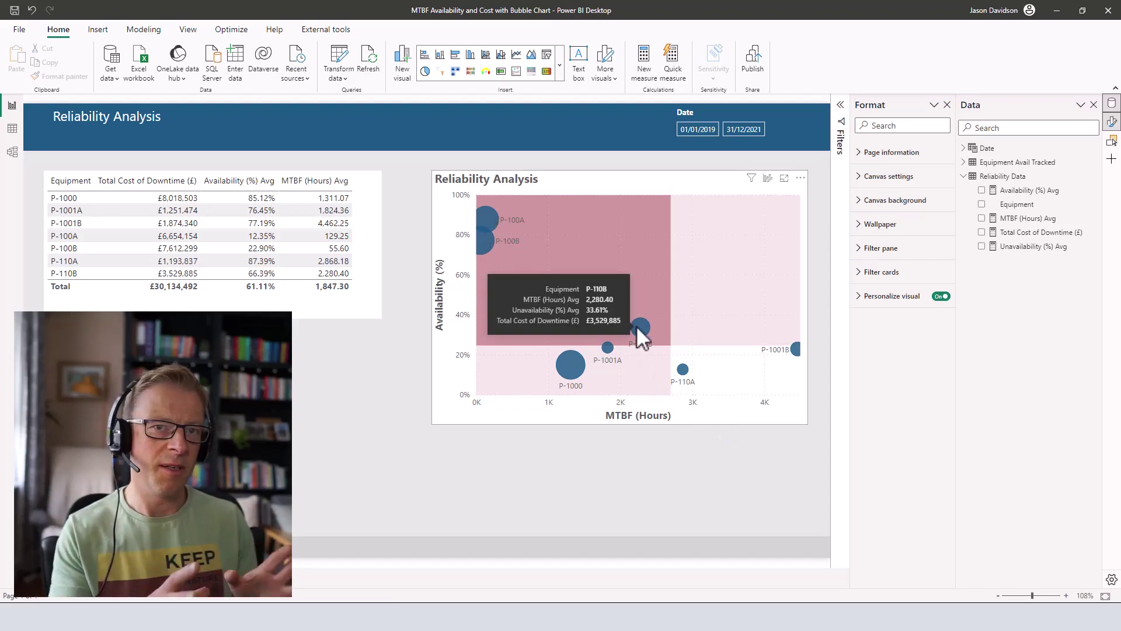